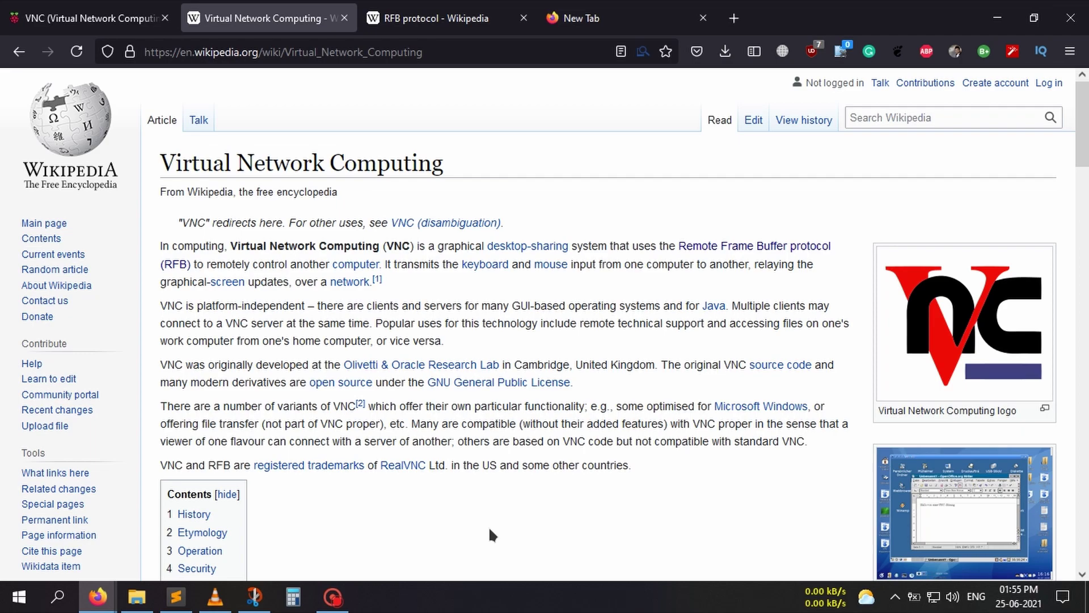
# - Scroll the Virtual Network Computing article to its Etymology and Operation sections
pyautogui.scroll(-10, 490, 534)
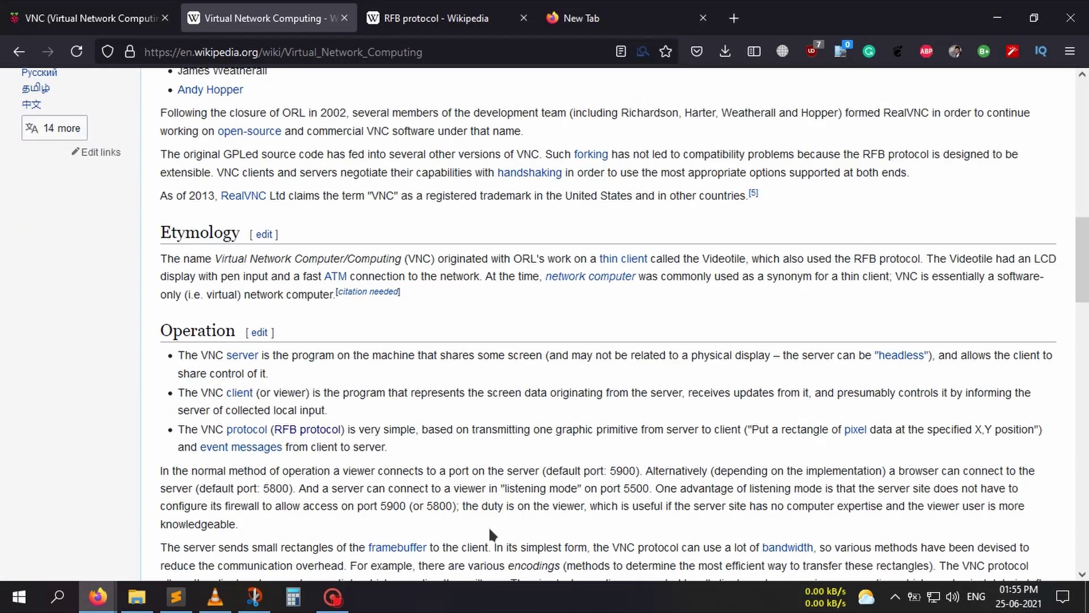
pyautogui.scroll(-1, 488, 530)
pyautogui.scroll(1, 488, 531)
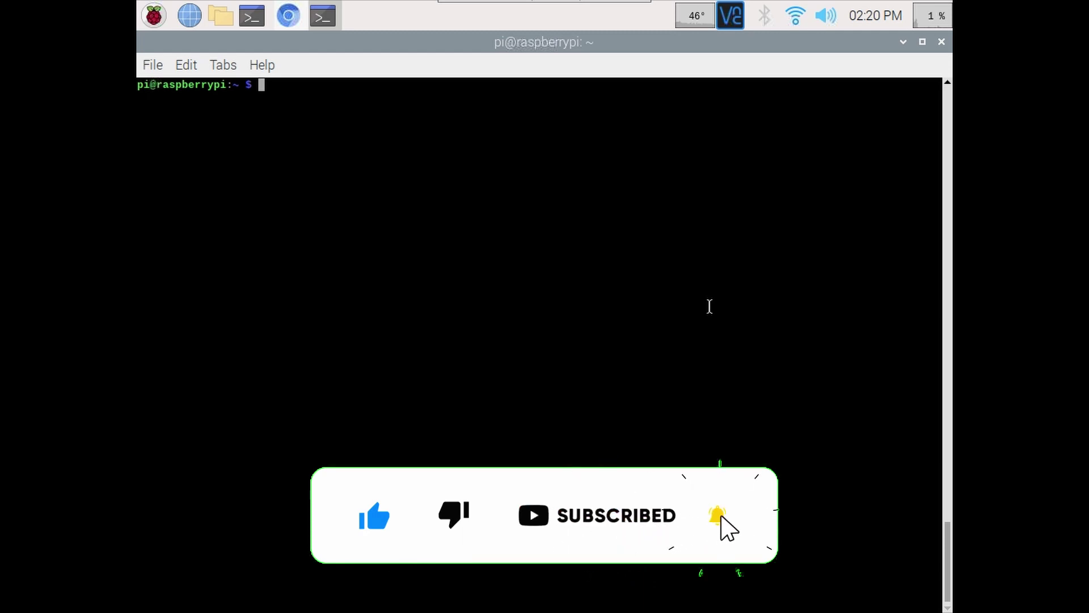
# - Run sudo apt install realvnc-vnc-server; it reports 6.7.2.42622 is already the newest version
pyautogui.write('sudo apt update')
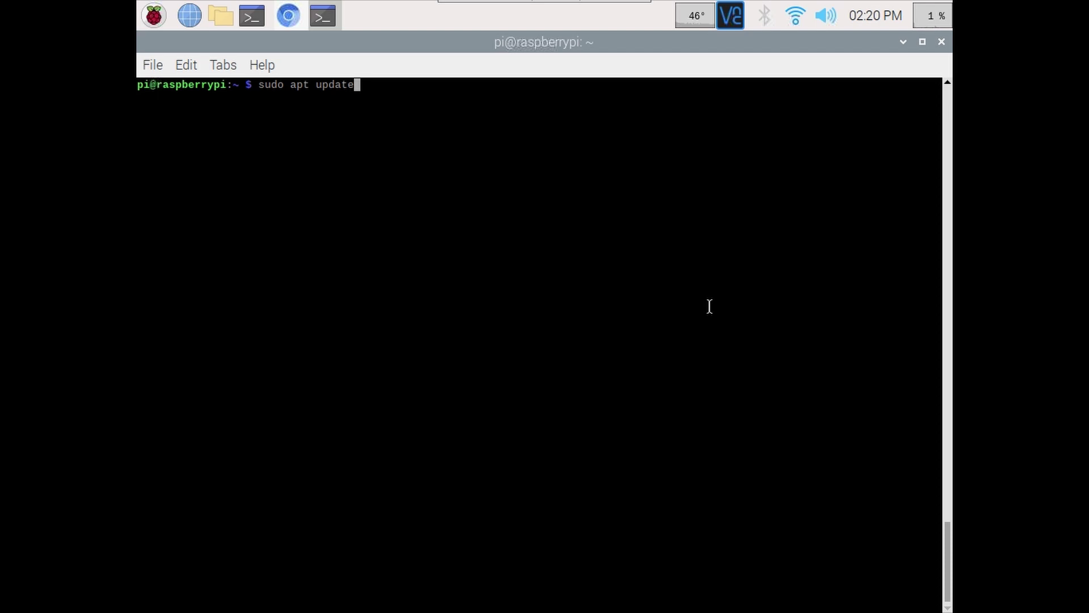
pyautogui.press('Down')
pyautogui.press('BackSpace')
pyautogui.press('BackSpace')
pyautogui.press('BackSpace')
pyautogui.press('BackSpace')
pyautogui.press('BackSpace')
pyautogui.press('BackSpace')
pyautogui.press('BackSpace')
pyautogui.press('BackSpace')
pyautogui.write('install ')
pyautogui.write('vnc')
pyautogui.press('BackSpace')
pyautogui.press('BackSpace')
pyautogui.press('BackSpace')
pyautogui.write('real')
pyautogui.press('Tab')
pyautogui.press('Tab')
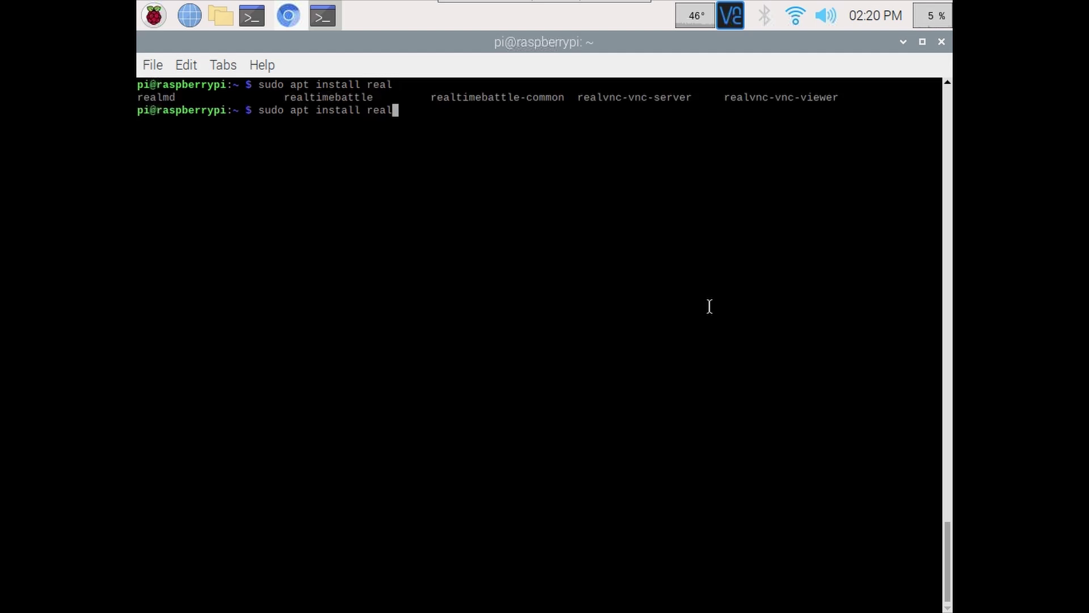
pyautogui.write('v')
pyautogui.press('Tab')
pyautogui.press('Tab')
pyautogui.press('Tab')
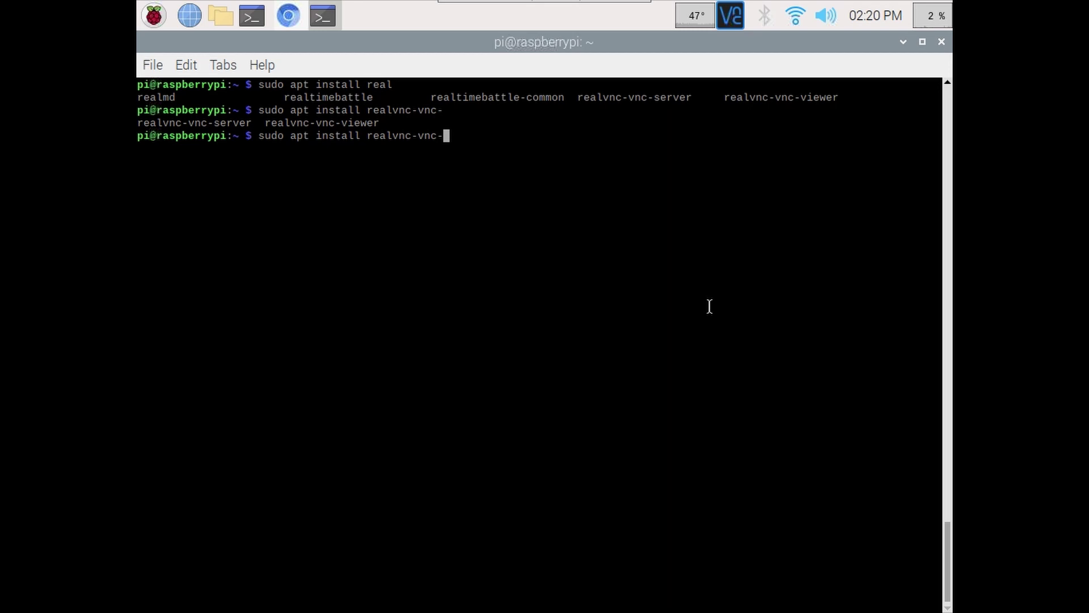
pyautogui.write('server')
pyautogui.press('Return')
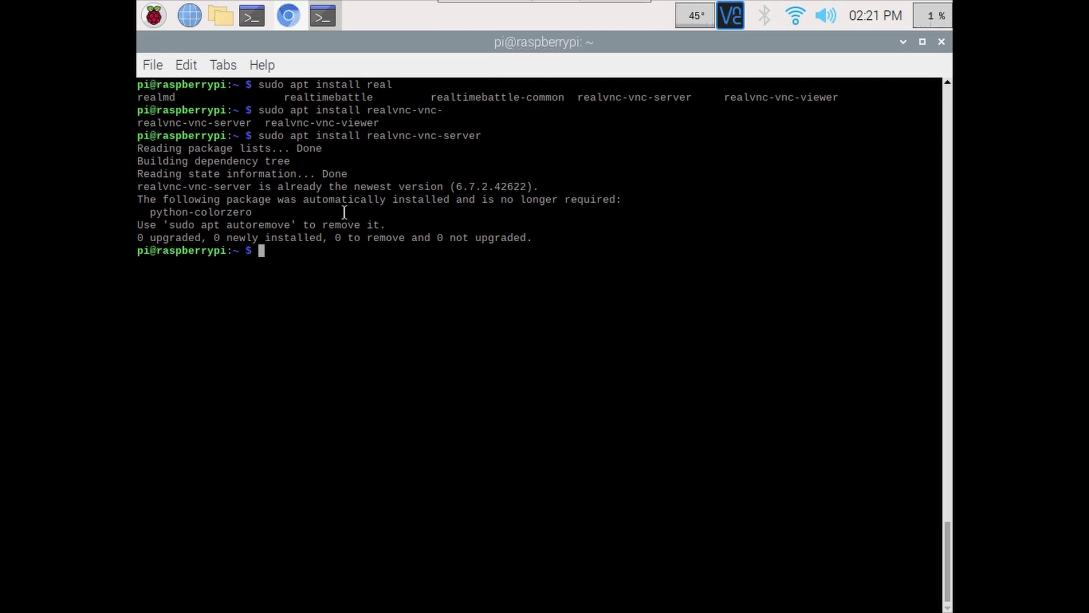
pyautogui.click(154, 19)
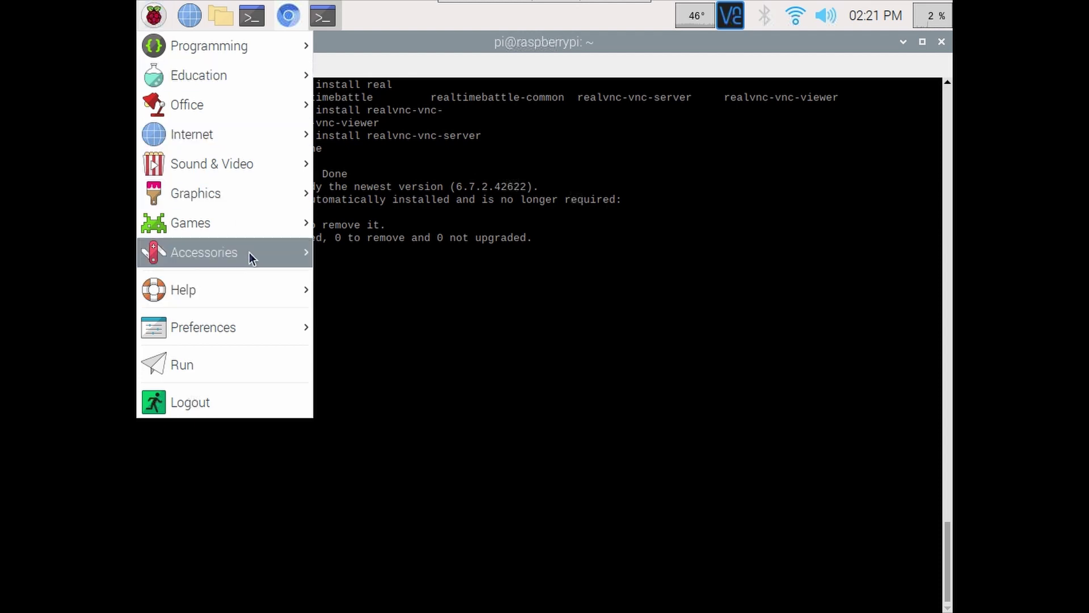
pyautogui.moveTo(241, 321)
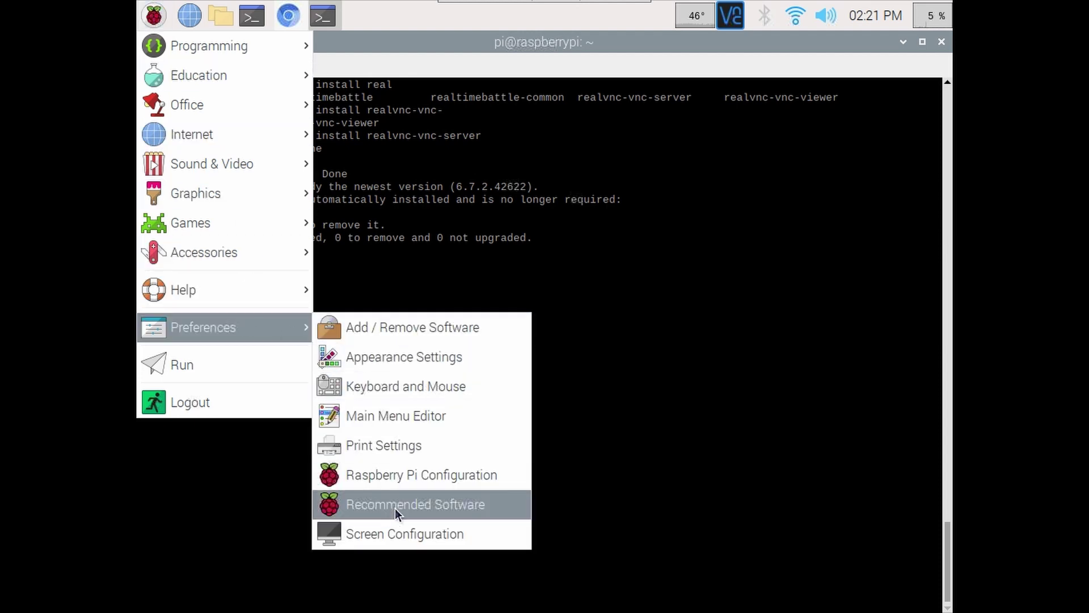
pyautogui.click(406, 484)
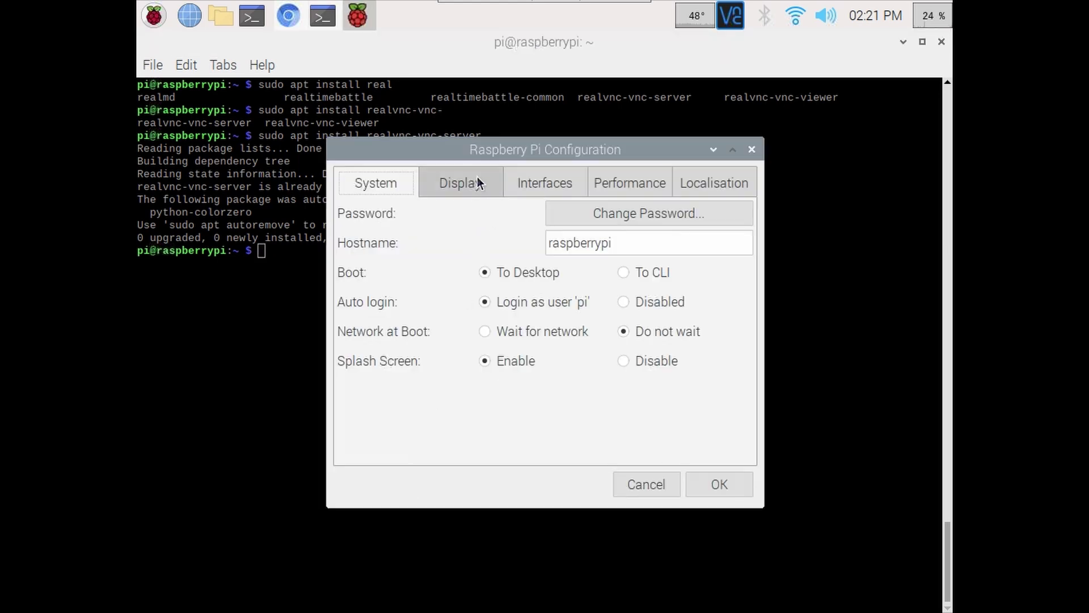
pyautogui.click(479, 179)
pyautogui.click(550, 181)
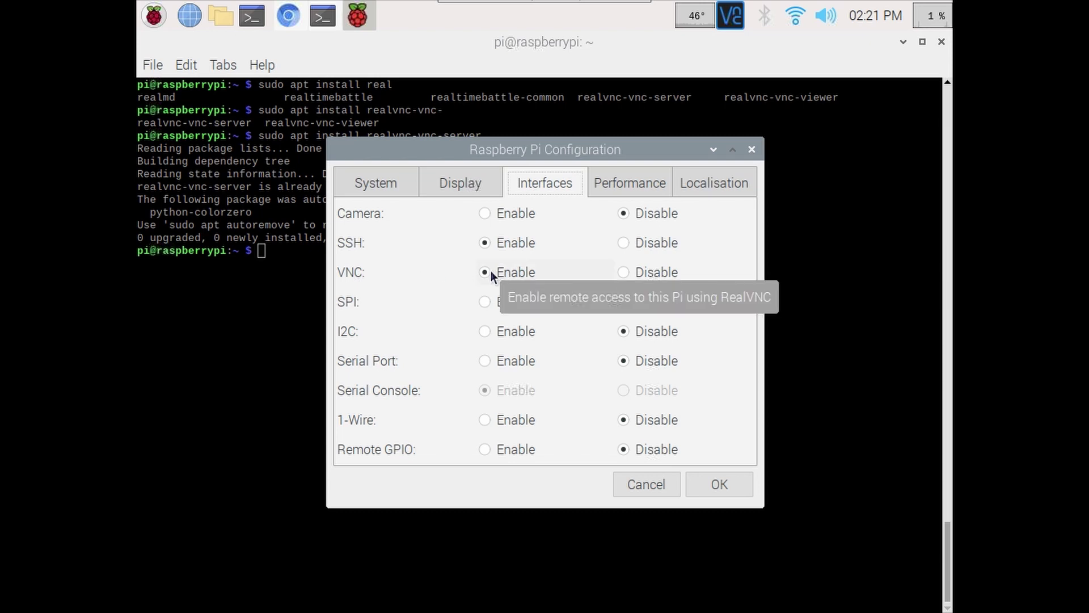
pyautogui.moveTo(490, 149); pyautogui.dragTo(645, 256)
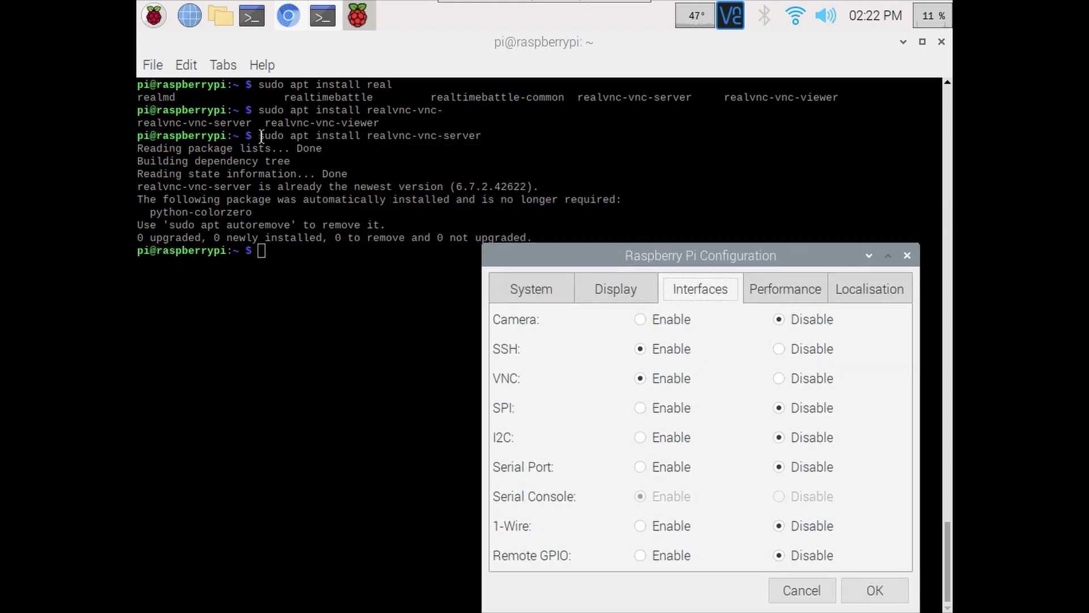
pyautogui.moveTo(558, 256); pyautogui.dragTo(337, 124)
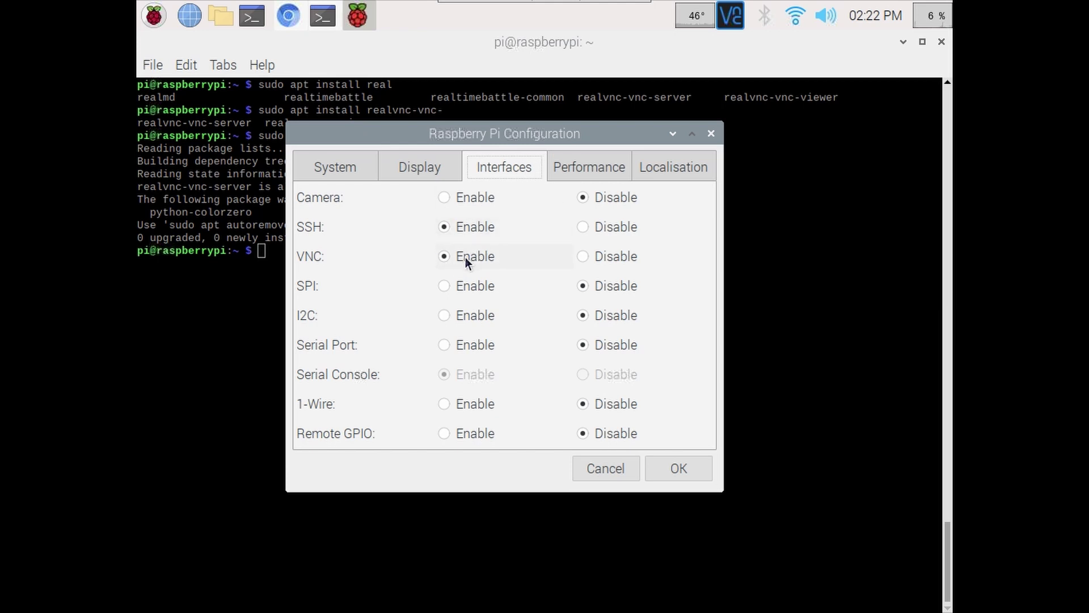
pyautogui.click(711, 133)
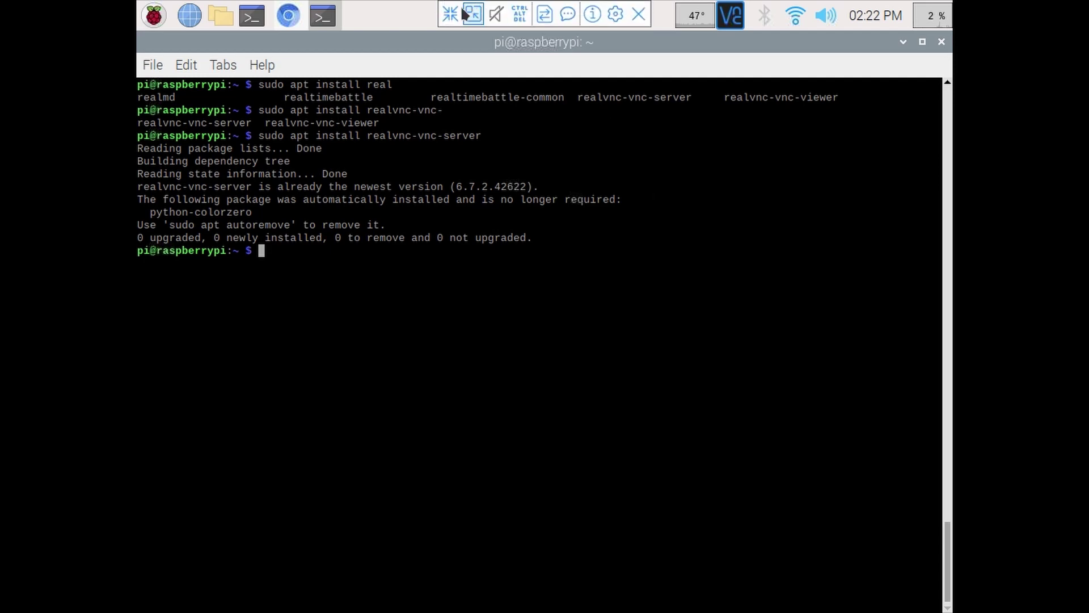
# - Launch the configuration tool with sudo raspi-config
pyautogui.write('sudo ra')
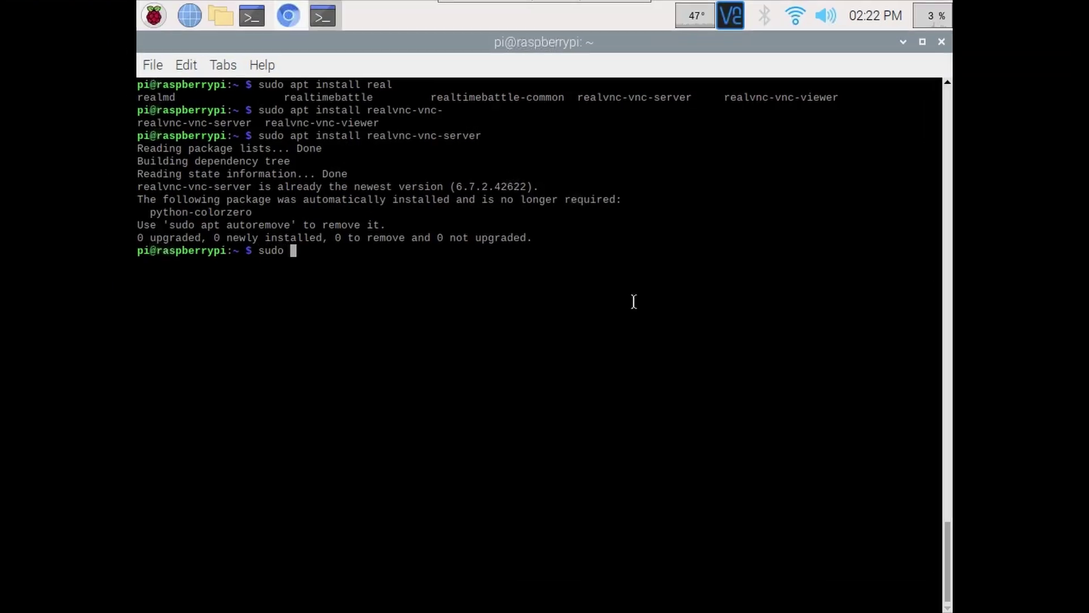
pyautogui.press('Tab')
pyautogui.press('Tab')
pyautogui.write('s')
pyautogui.press('Tab')
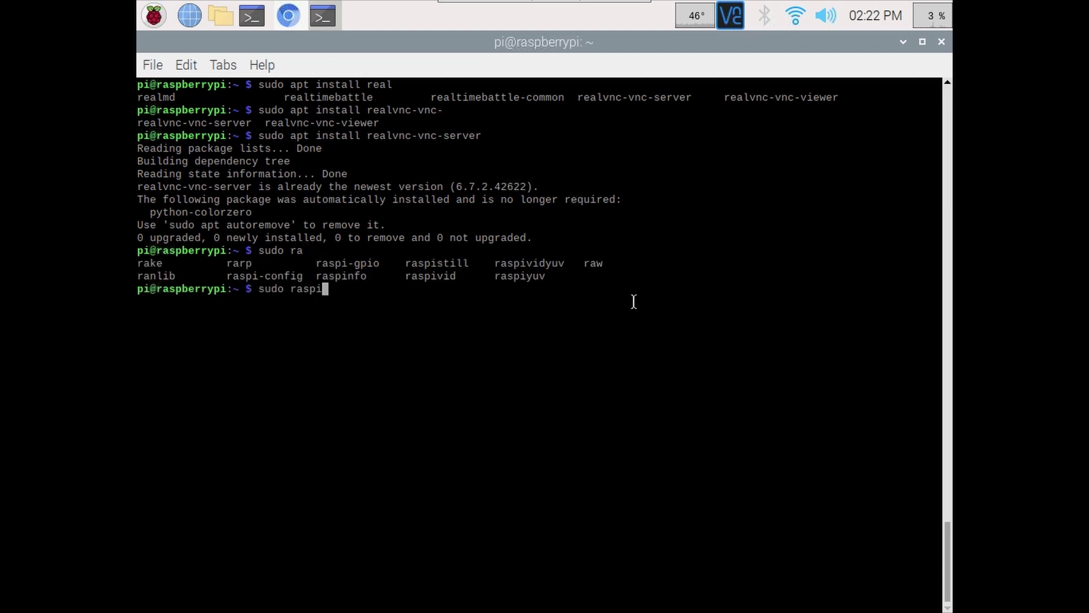
pyautogui.write('-config')
pyautogui.press('Return')
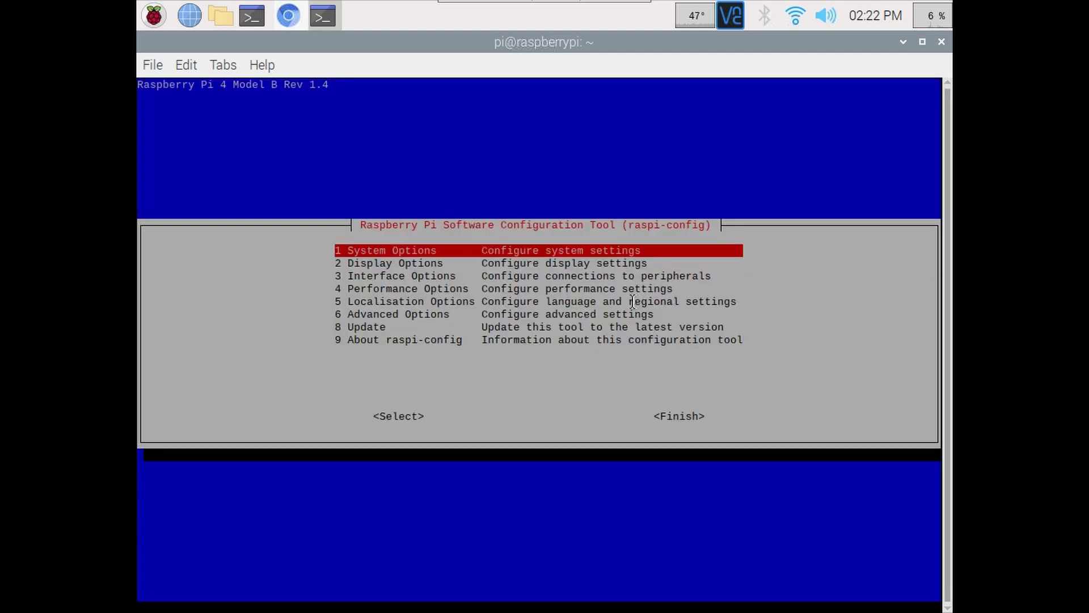
# - Enable VNC Server under Interface Options and dismiss the confirmation notice
pyautogui.press('Down')
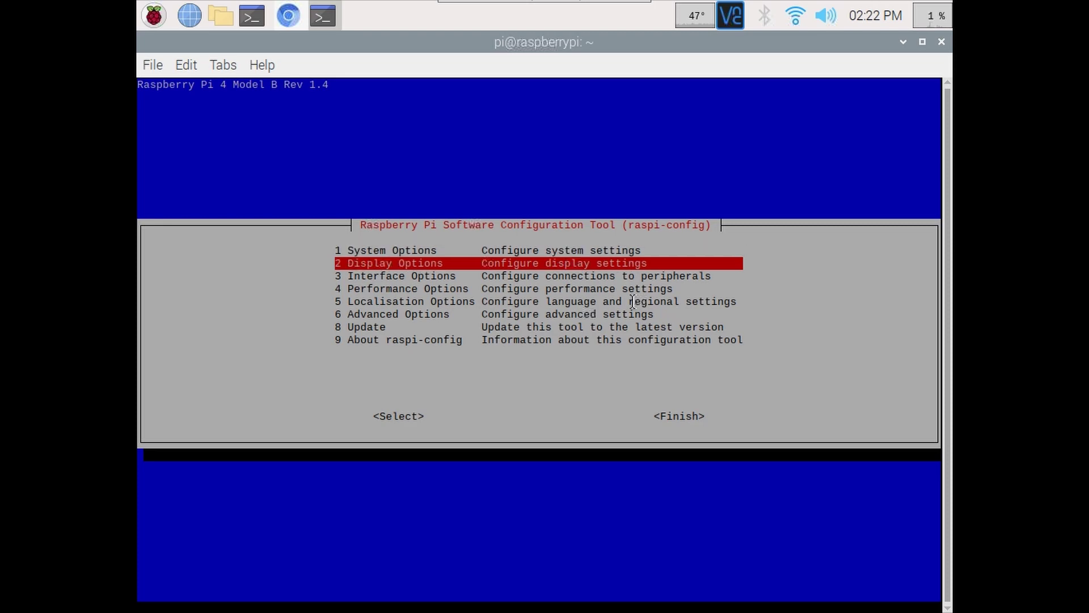
pyautogui.press('Down')
pyautogui.press('Return')
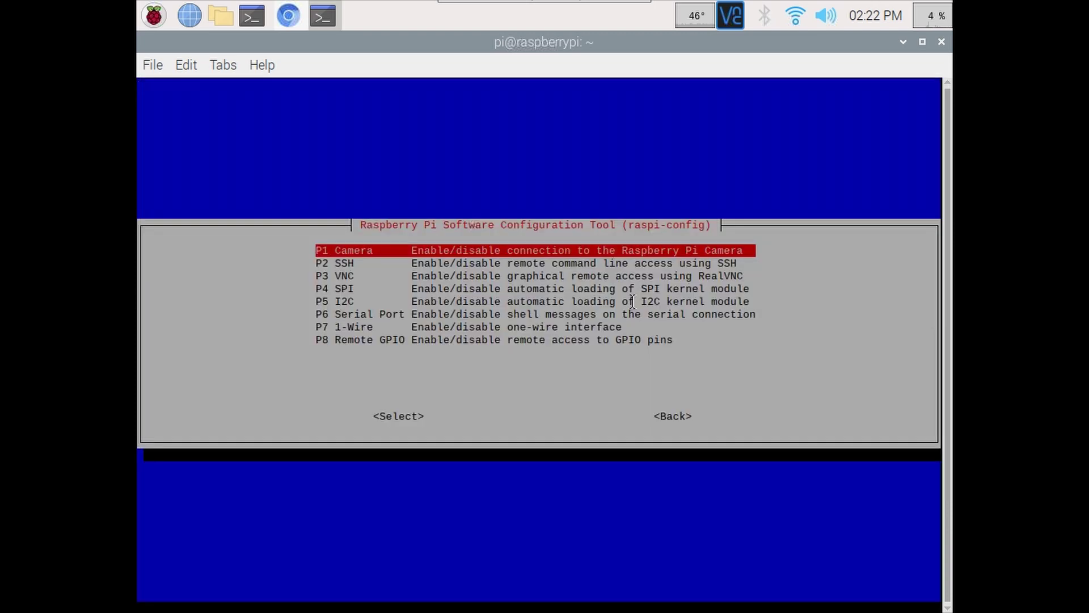
pyautogui.press('Down')
pyautogui.press('Down')
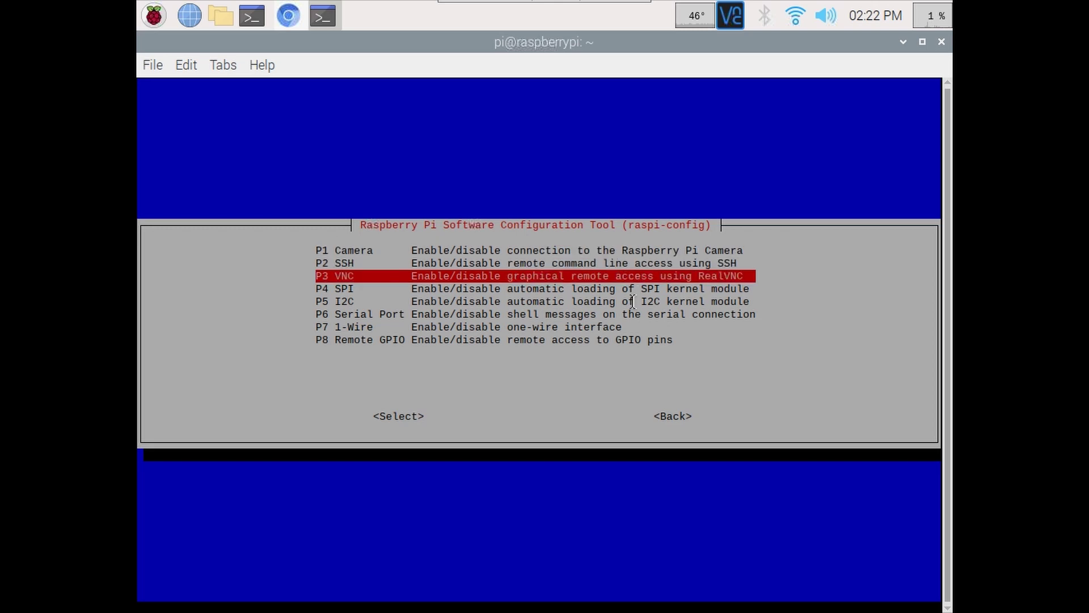
pyautogui.press('Return')
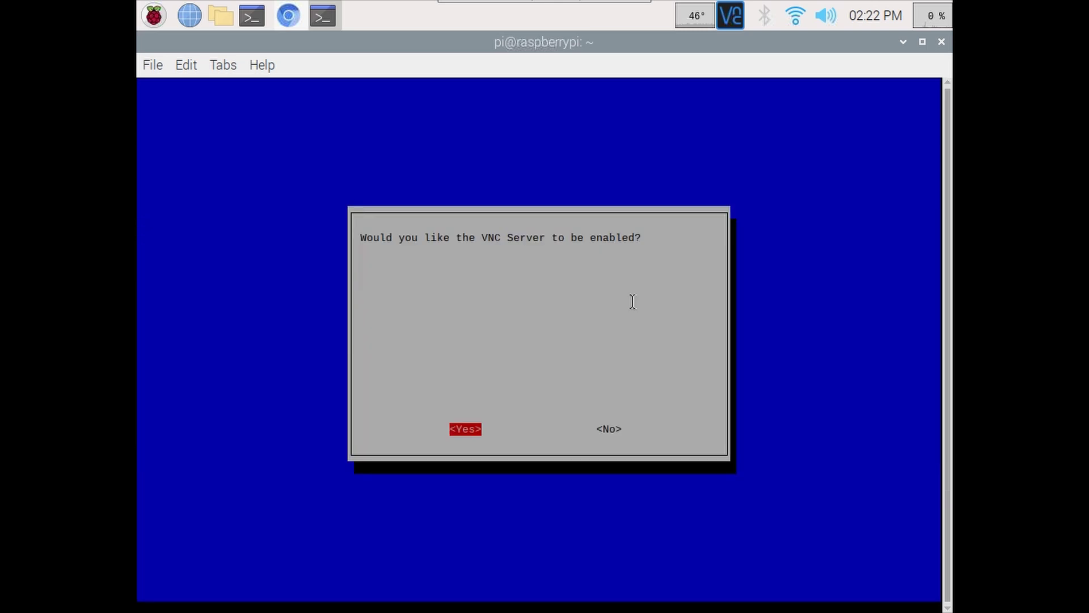
pyautogui.press('Return')
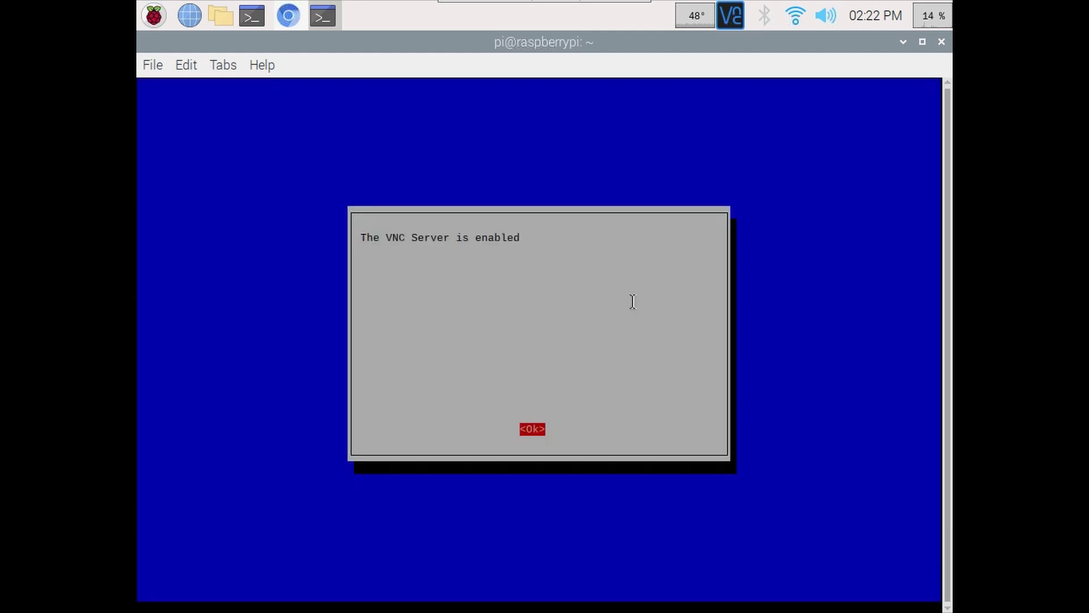
pyautogui.press('Return')
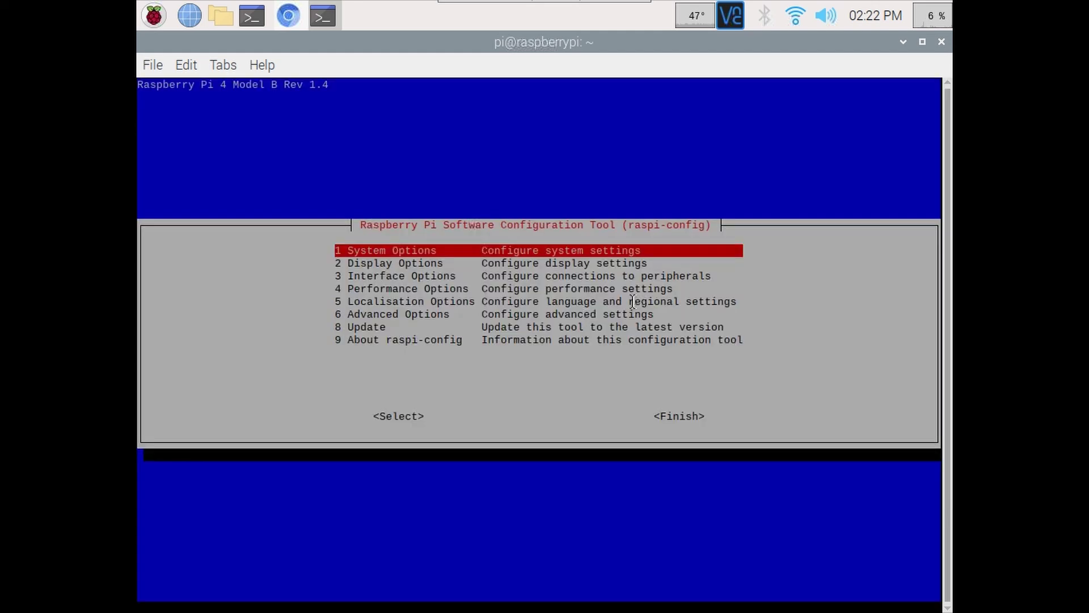
# - Exit raspi-config with Finish and return to the terminal prompt
pyautogui.press('Down')
pyautogui.press('Down')
pyautogui.press('Down')
pyautogui.press('Down')
pyautogui.press('Down')
pyautogui.press('Down')
pyautogui.press('Down')
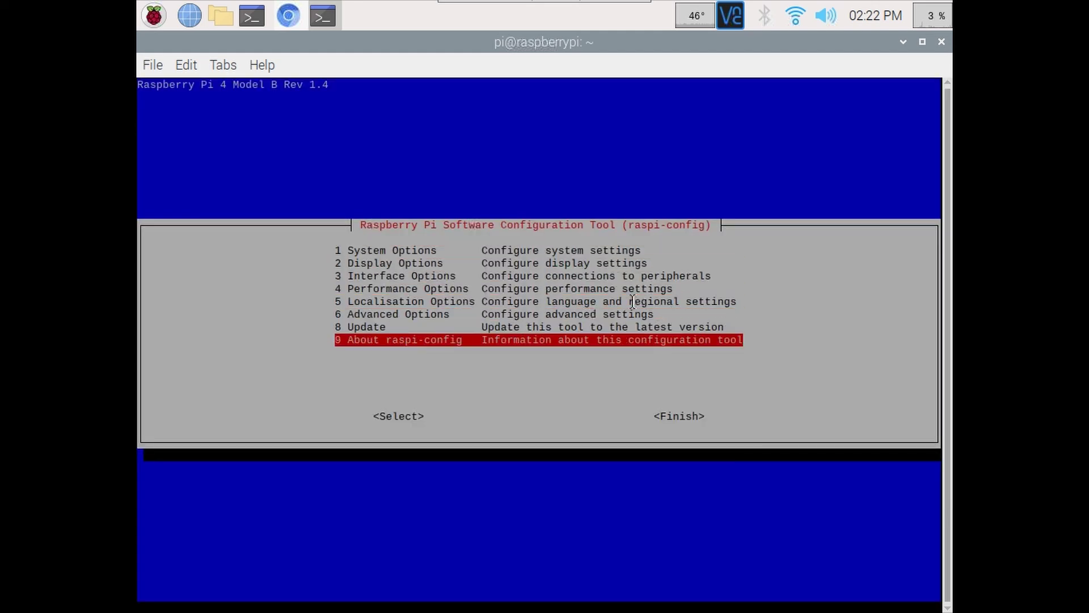
pyautogui.press('Tab')
pyautogui.press('Tab')
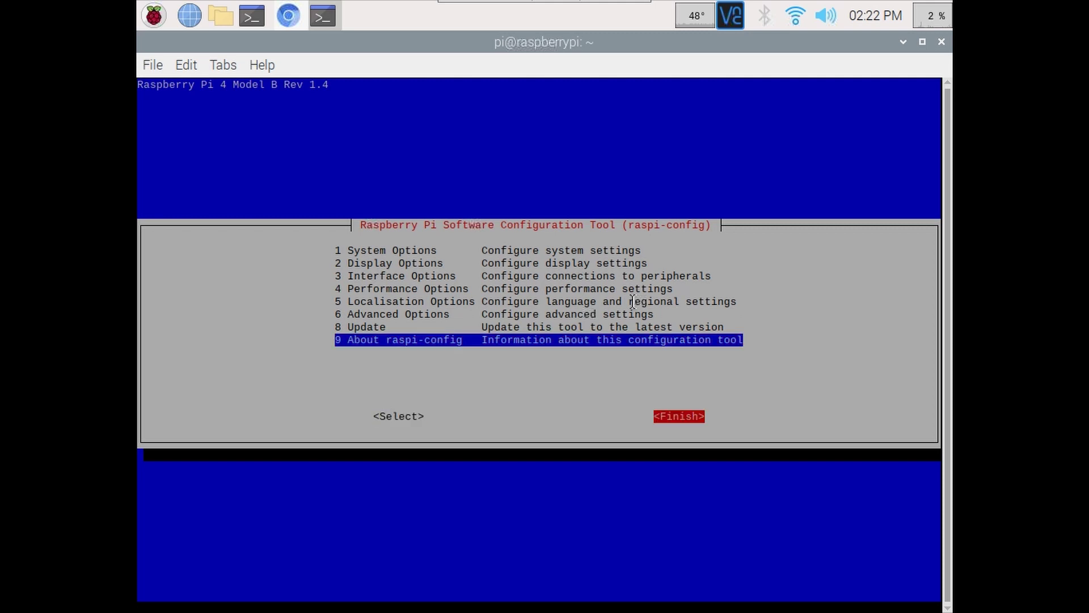
pyautogui.press('Return')
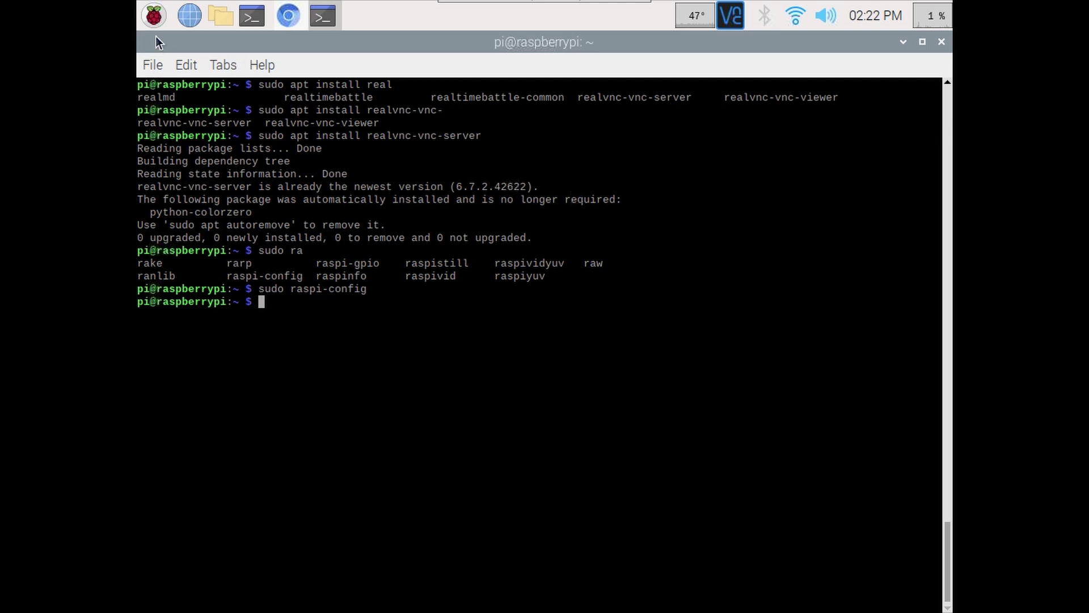
pyautogui.click(155, 20)
# - Bring up the VNC Server status window from the taskbar tray and move it further left
pyautogui.click(532, 309)
pyautogui.click(735, 18)
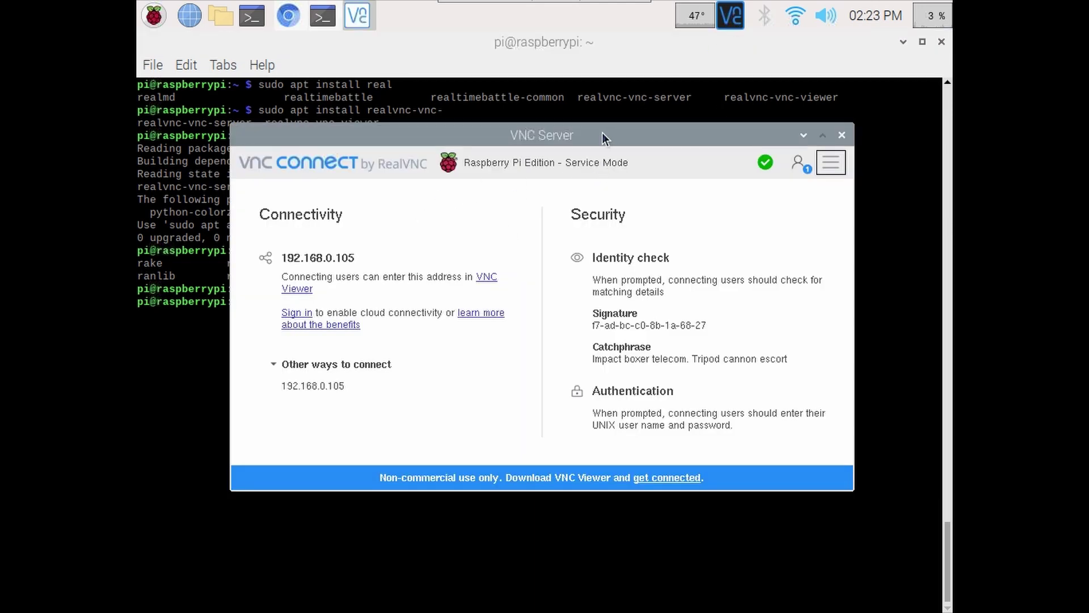
pyautogui.moveTo(602, 133); pyautogui.dragTo(565, 133)
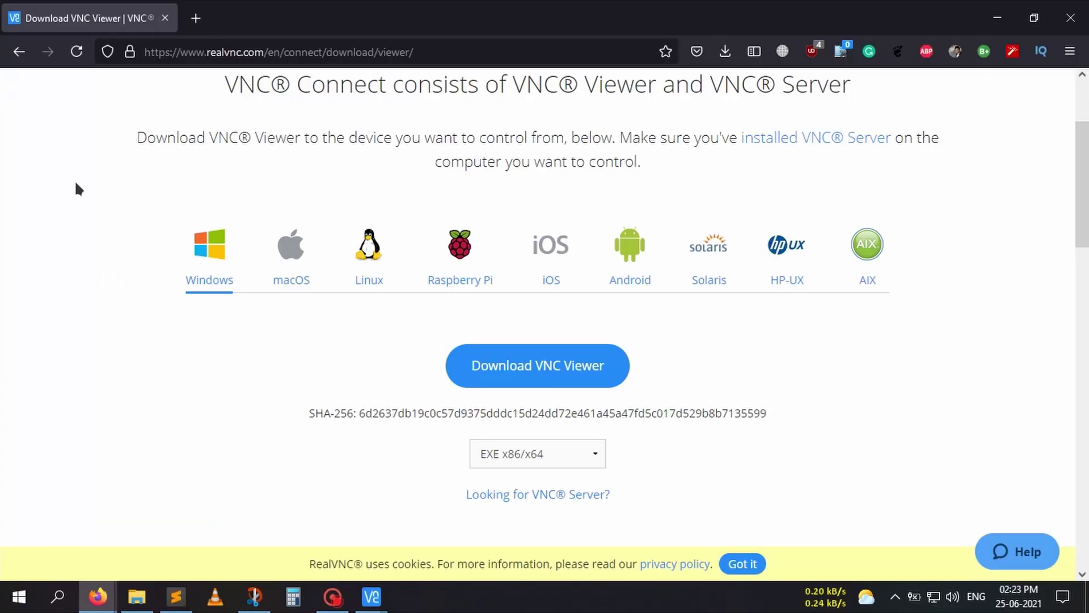
# - Download the VNC Viewer installer for Windows and save the file
pyautogui.scroll(-2, 75, 187)
pyautogui.scroll(2, 76, 187)
pyautogui.click(518, 377)
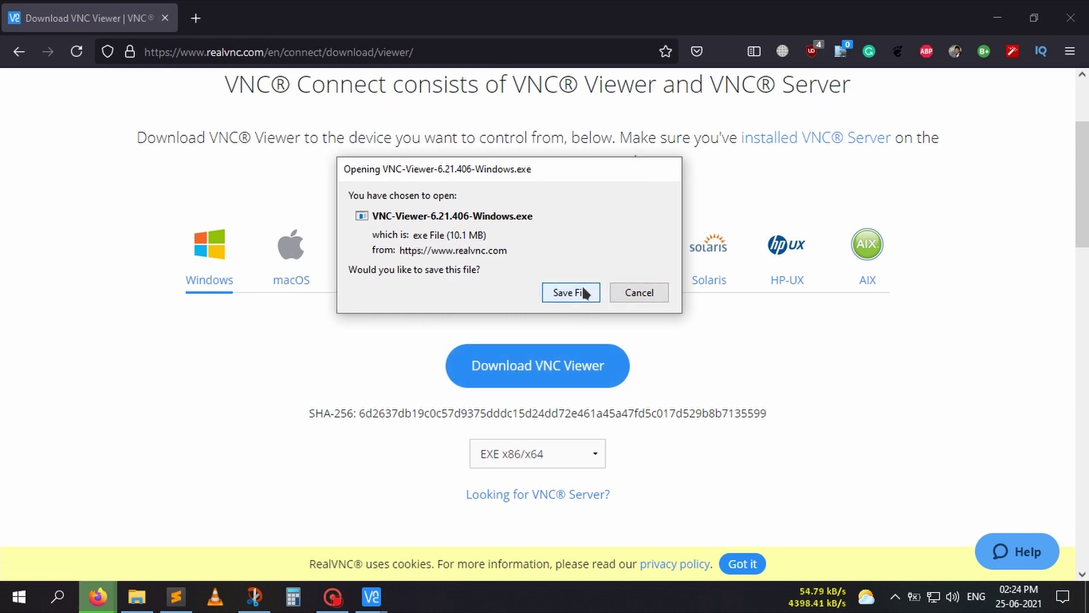
pyautogui.click(579, 289)
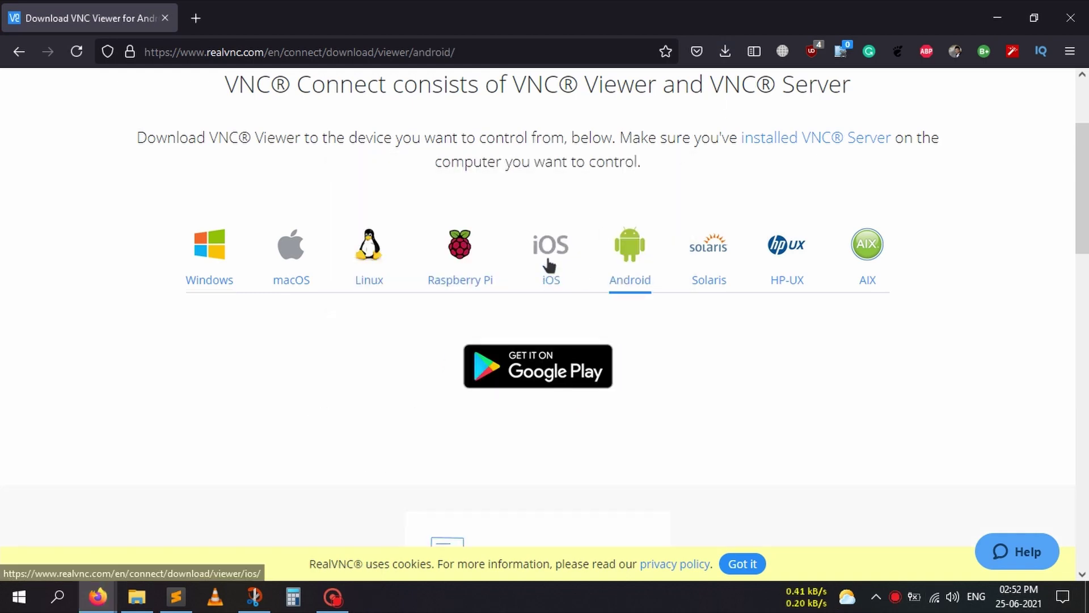
# - Browse the iOS App Store listing and macOS options, then launch the downloaded Windows installer
pyautogui.click(550, 249)
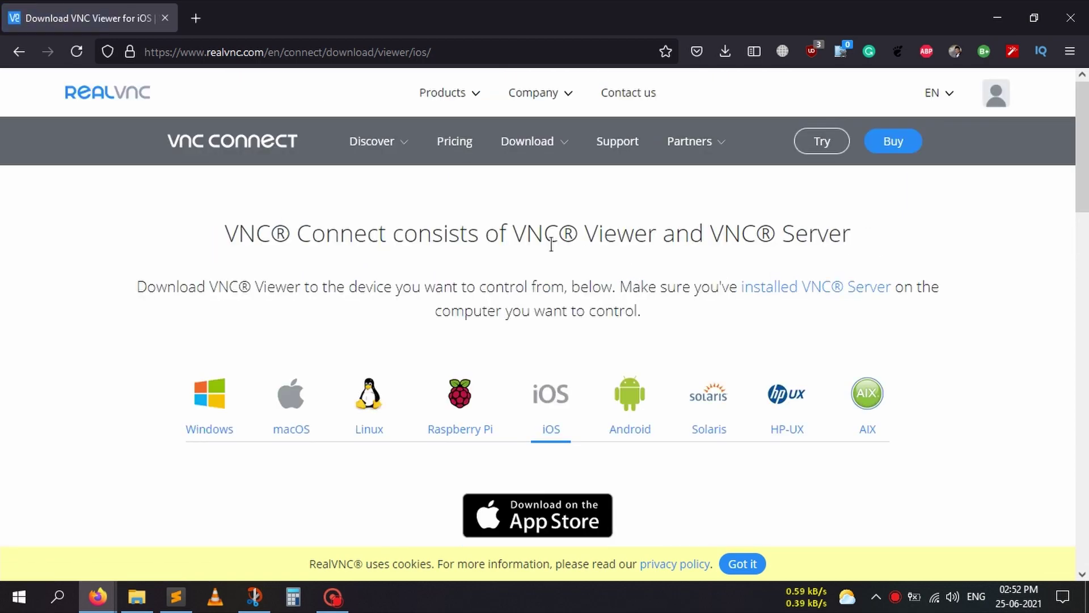
pyautogui.scroll(-3, 550, 245)
pyautogui.click(511, 383)
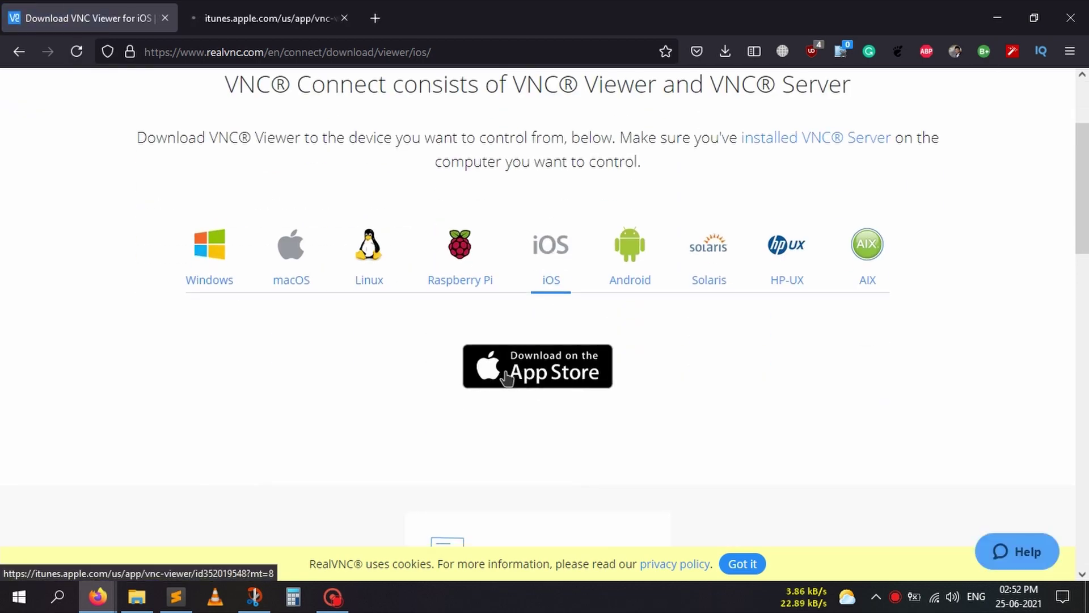
pyautogui.click(239, 8)
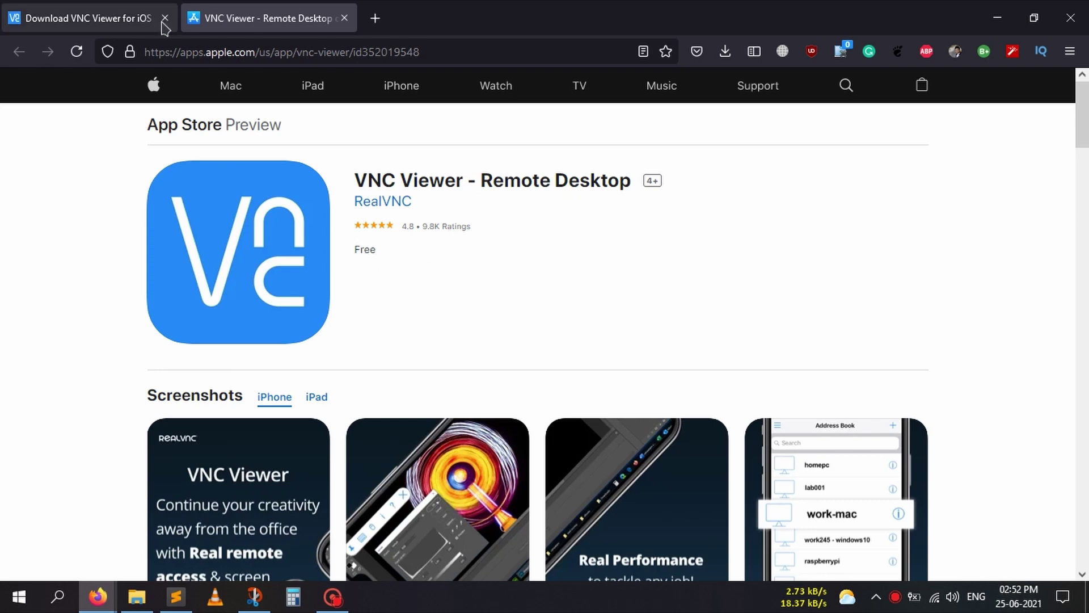
pyautogui.click(126, 17)
pyautogui.click(300, 275)
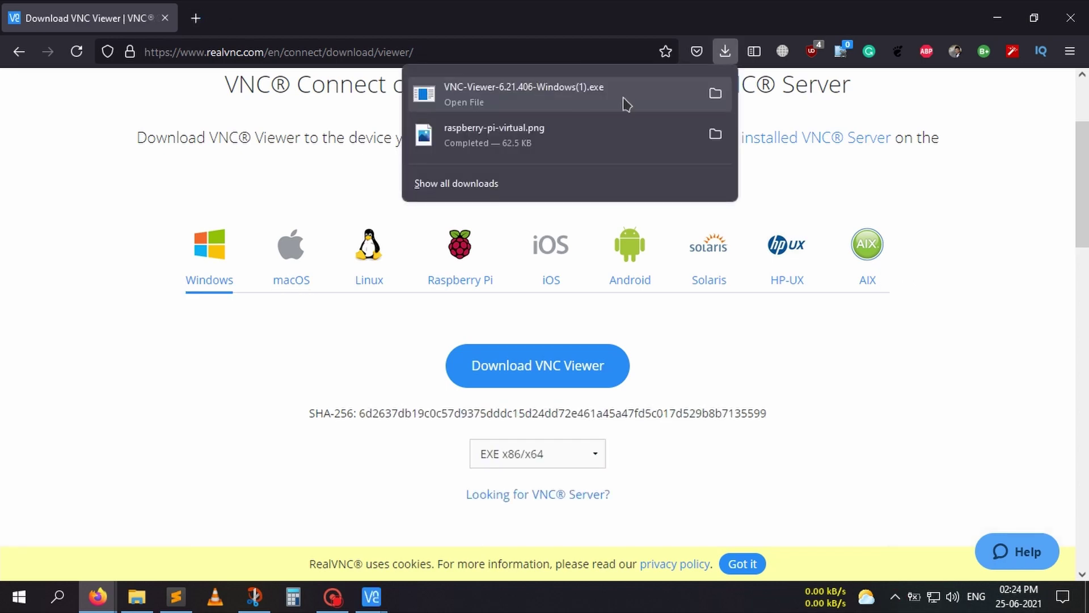
pyautogui.click(623, 97)
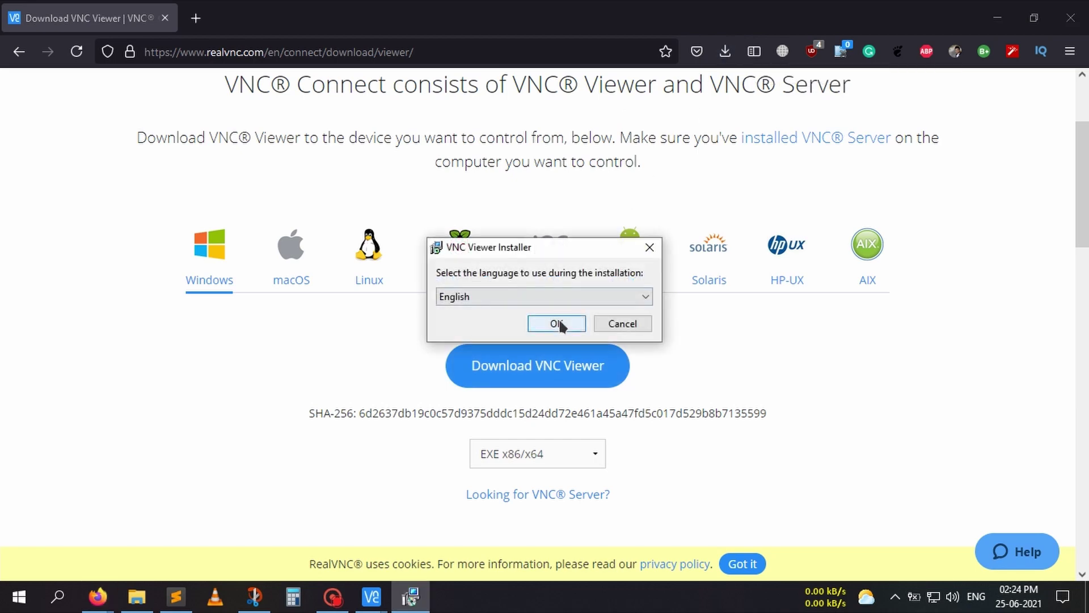
# - Accept English as installer language, then connect VNC Viewer to 192.168.0.105
pyautogui.click(560, 322)
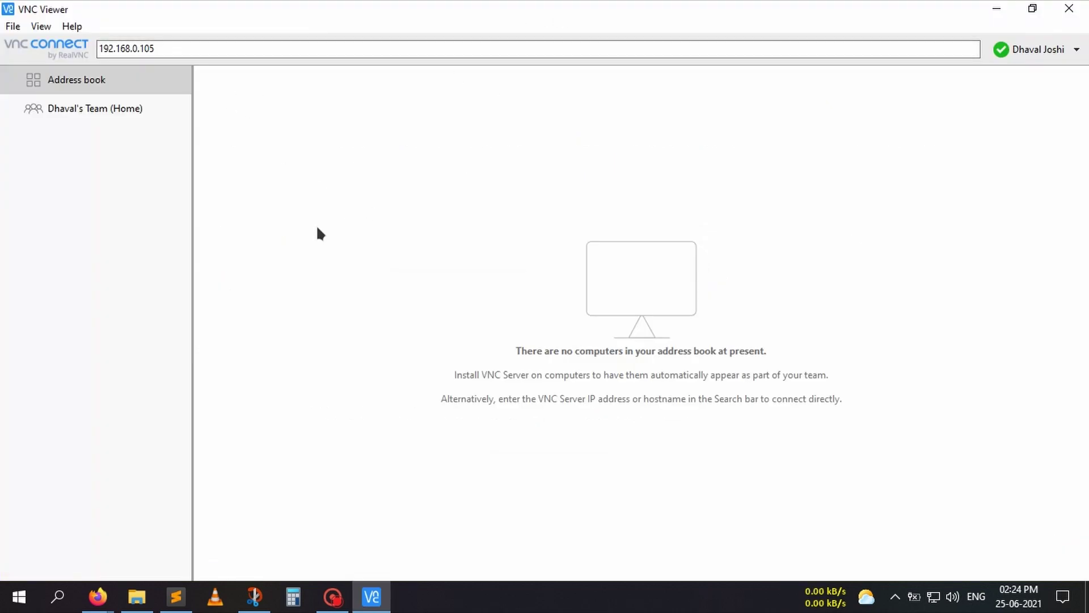
pyautogui.moveTo(157, 49); pyautogui.dragTo(52, 52)
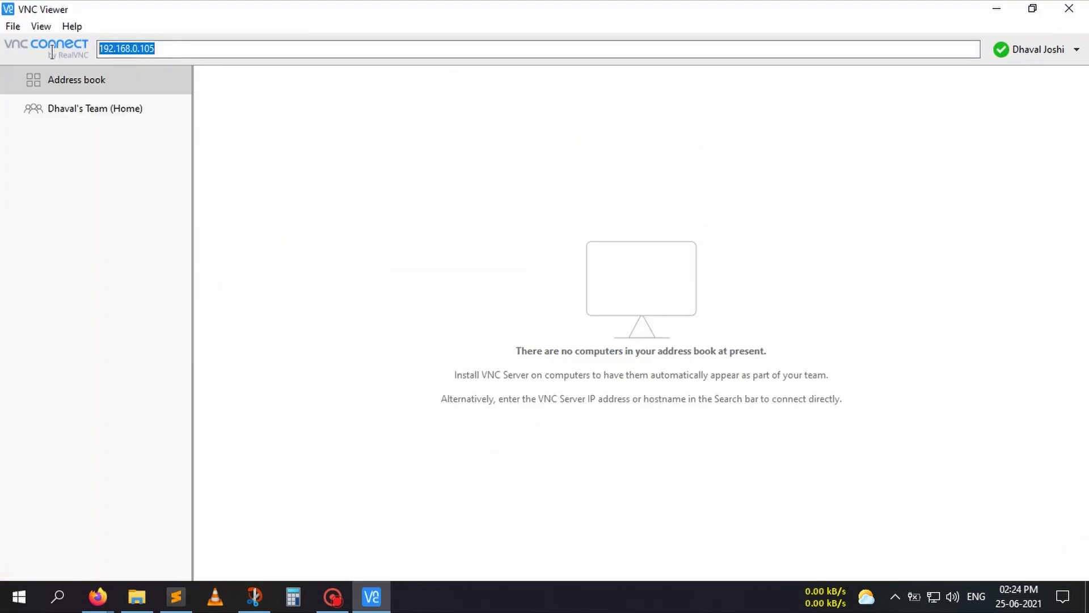
pyautogui.click(167, 50)
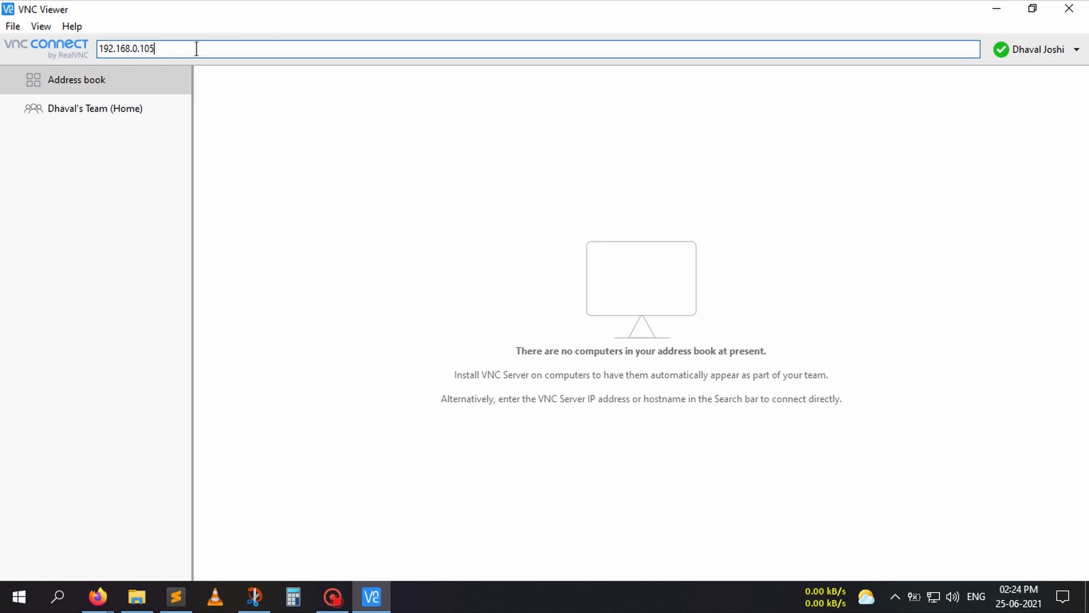
pyautogui.press('Return')
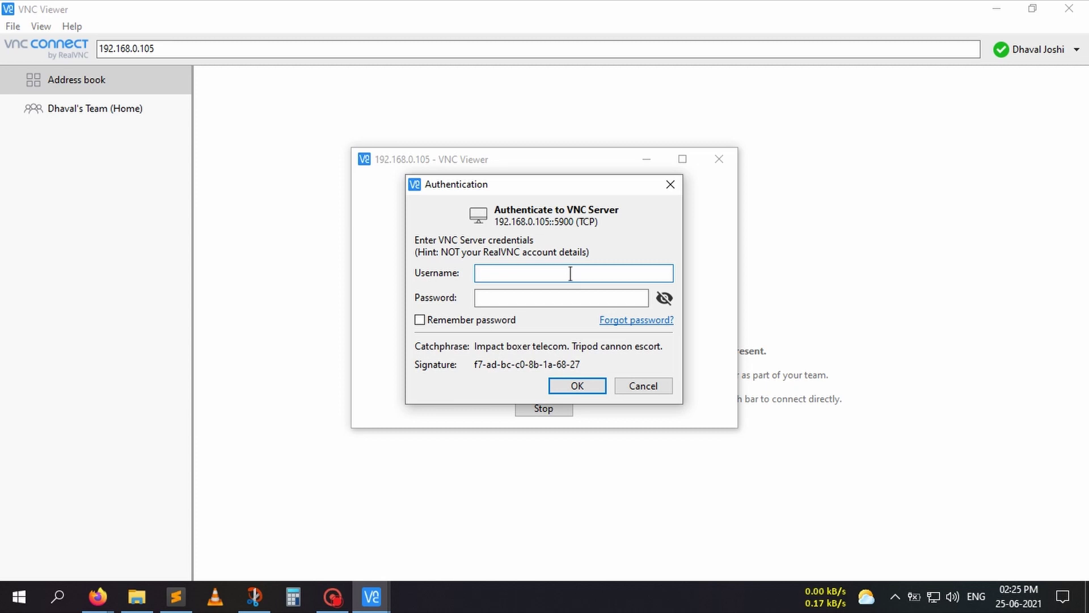
# - Log in as the pi user with the account password, ticking Remember password
pyautogui.write('pi')
pyautogui.press('Tab')
pyautogui.write('**********')
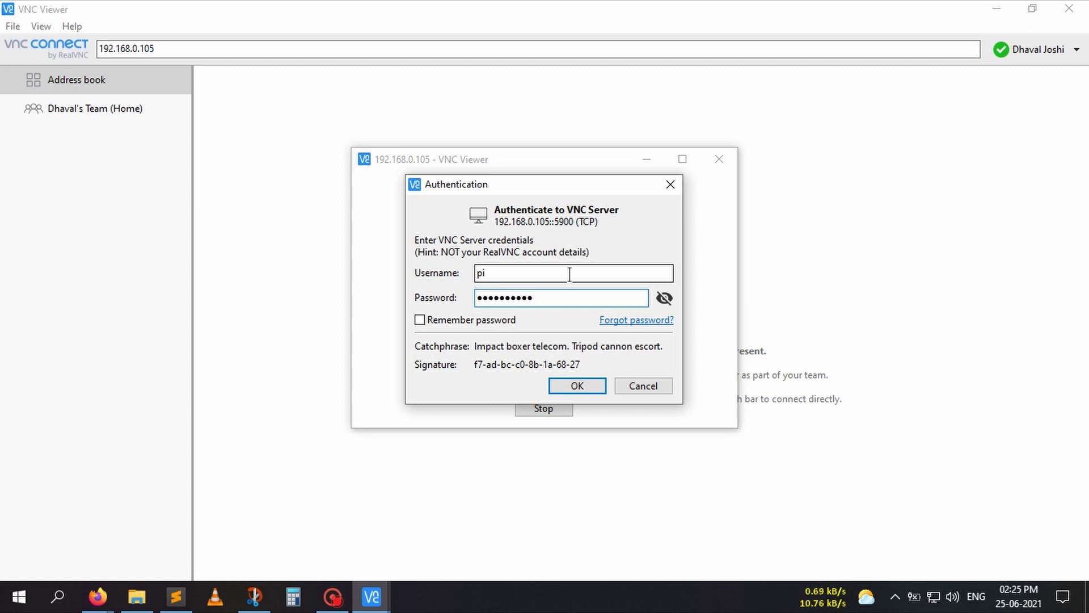
pyautogui.click(444, 322)
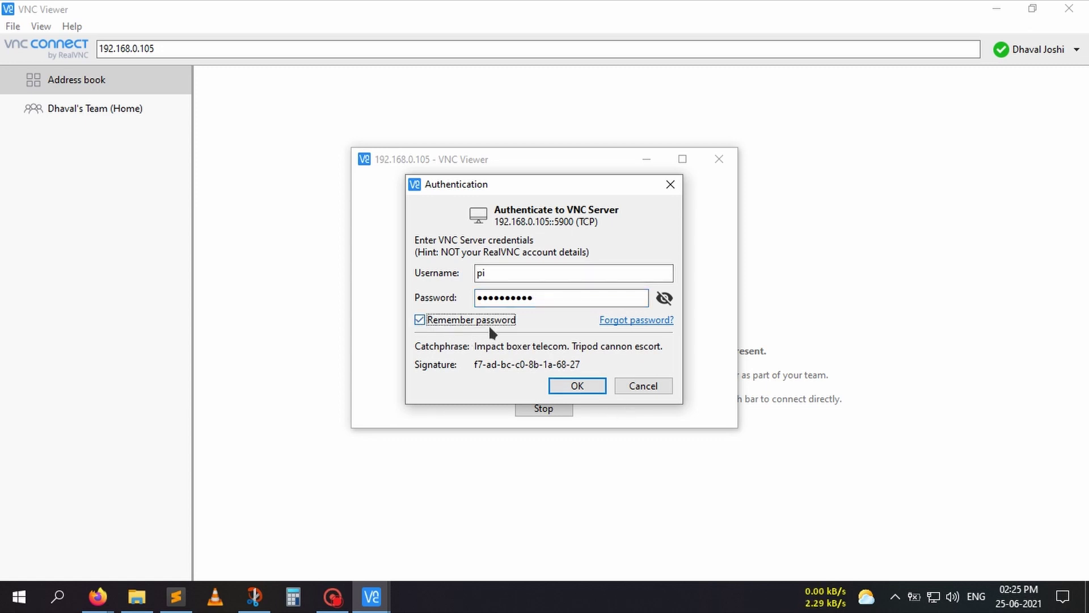
pyautogui.click(579, 386)
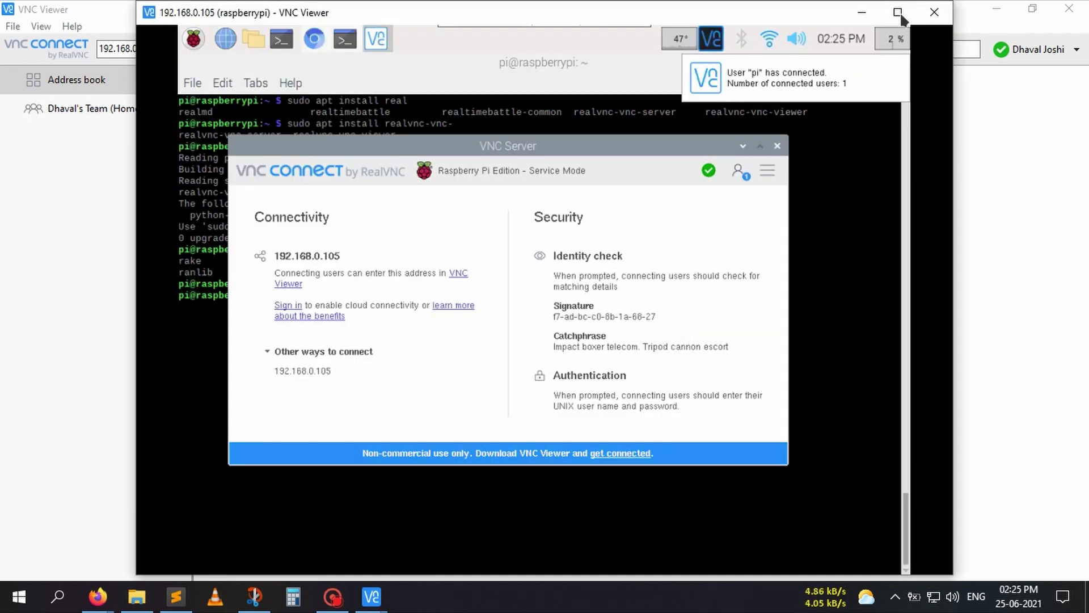
# - Maximize the remote session window, try full-screen mode, then leave it
pyautogui.click(897, 12)
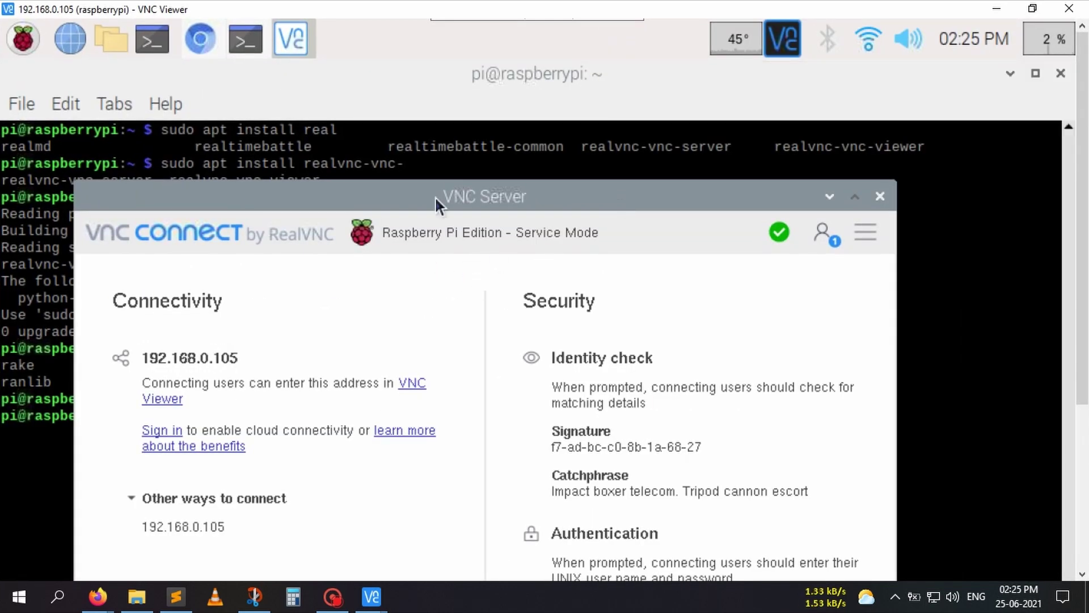
pyautogui.moveTo(475, 20)
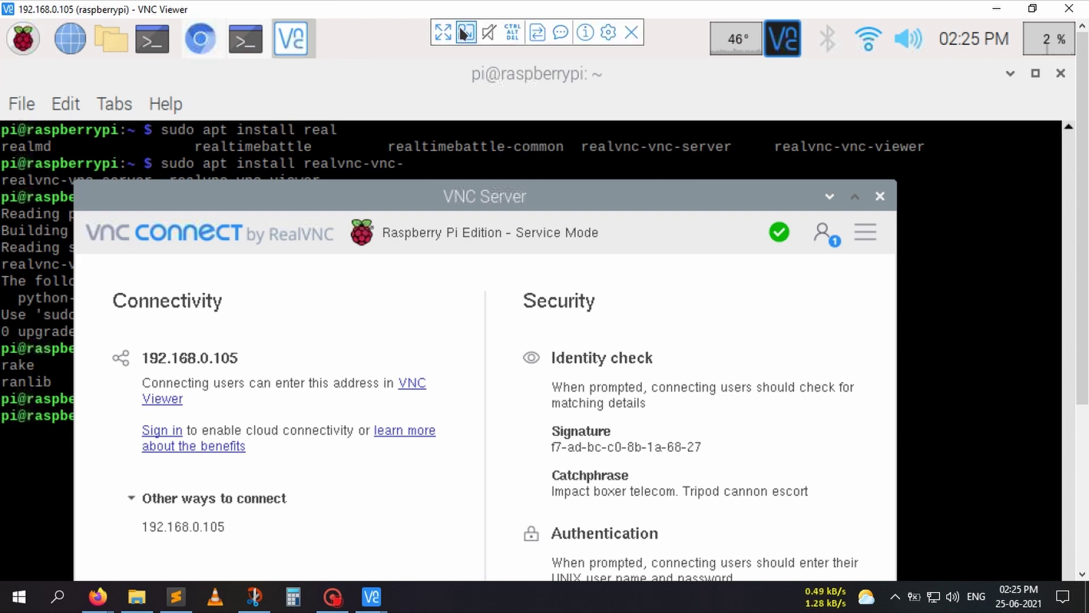
pyautogui.click(447, 31)
pyautogui.click(451, 16)
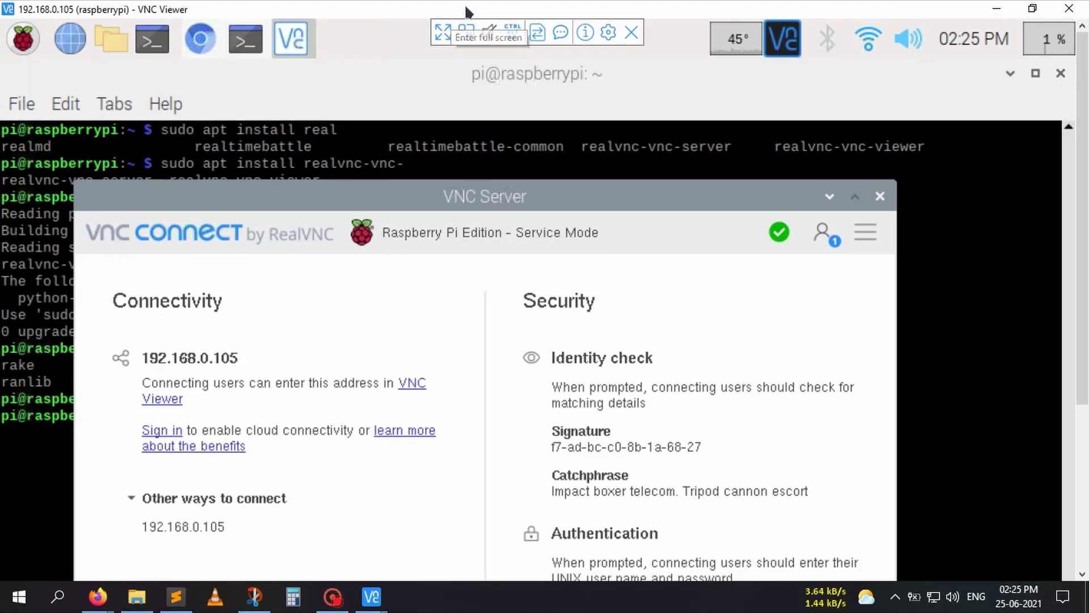
# - In connection properties, keep picture quality Automatic and set scaling to Scale to fit window
pyautogui.click(608, 31)
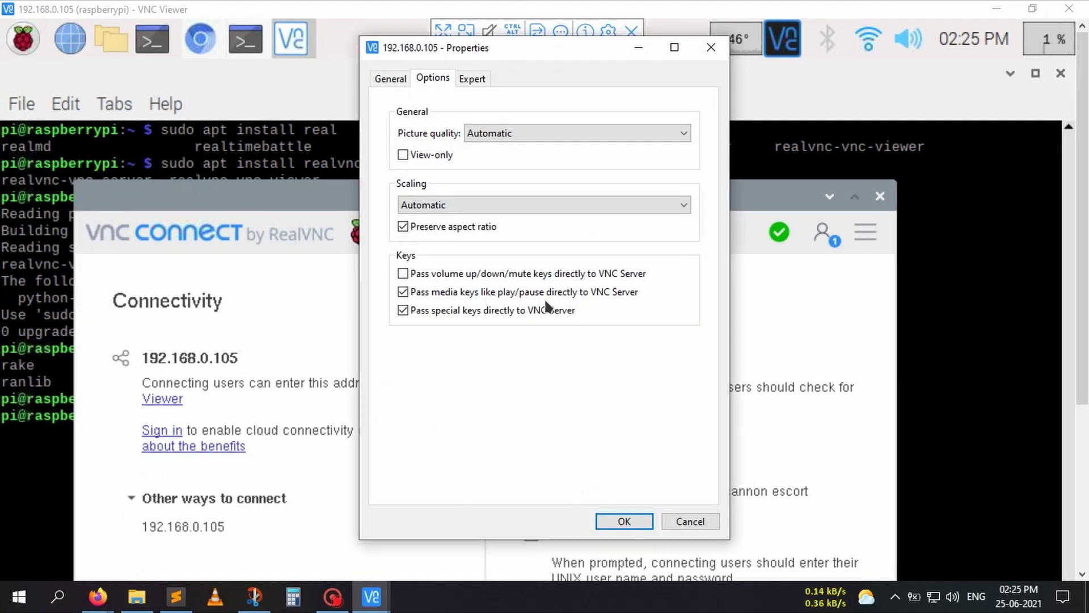
pyautogui.click(384, 80)
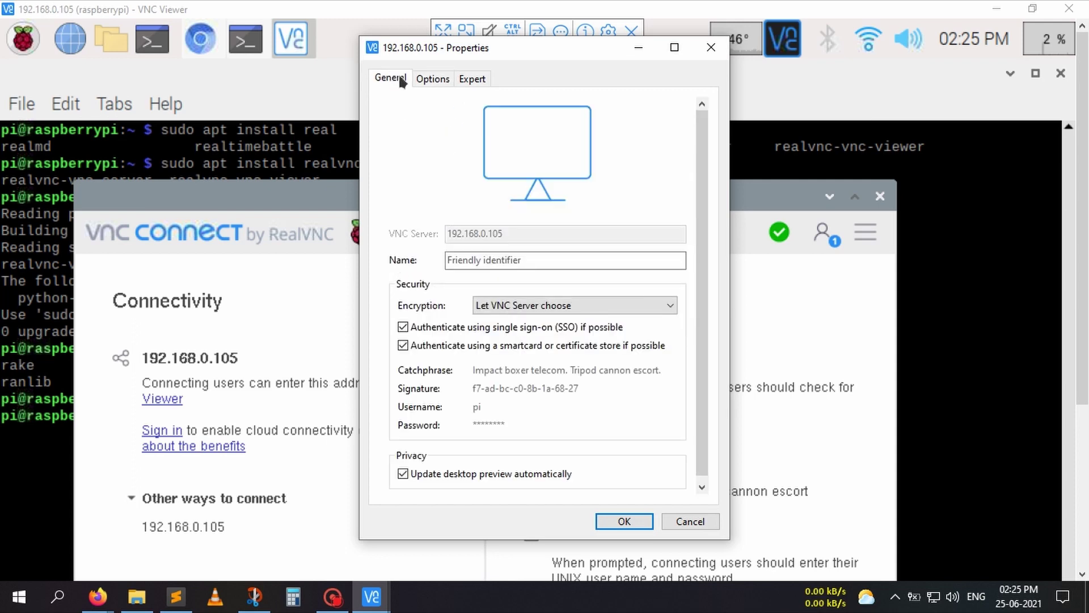
pyautogui.click(419, 77)
pyautogui.click(510, 131)
pyautogui.click(508, 129)
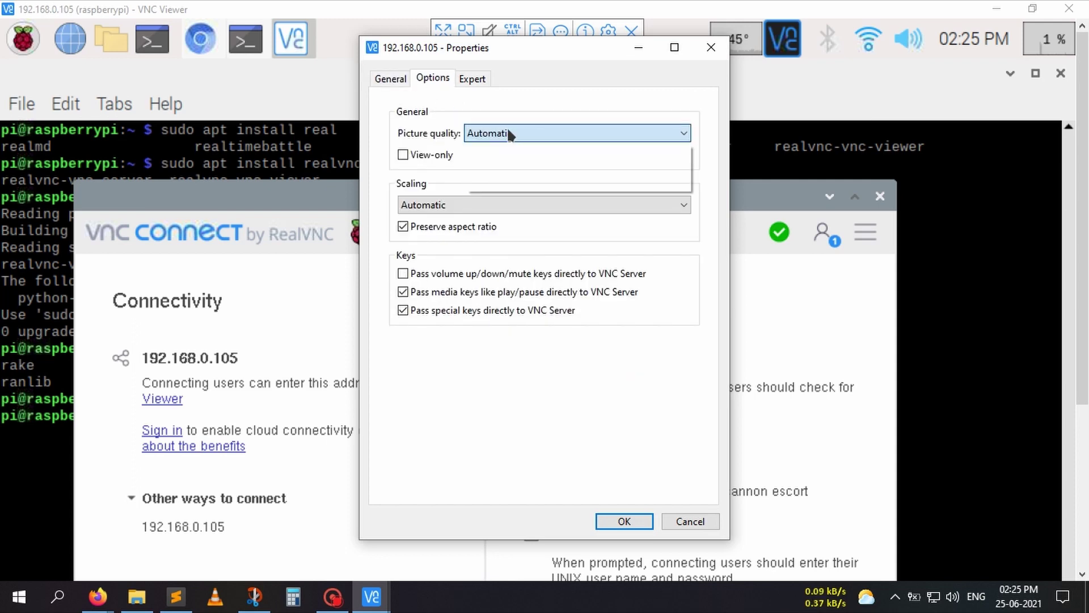
pyautogui.click(468, 200)
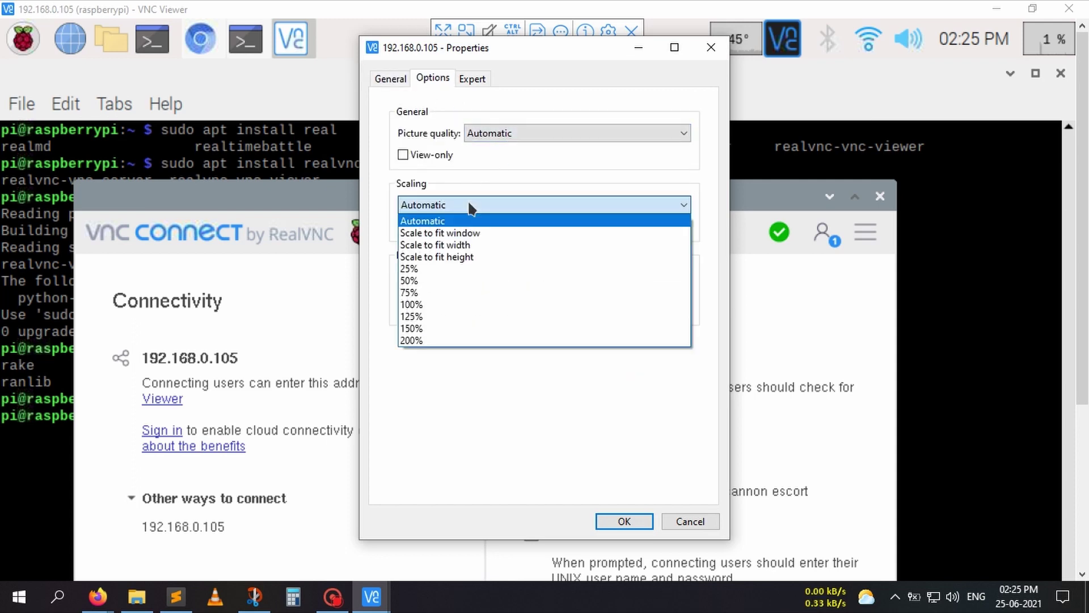
pyautogui.click(417, 233)
pyautogui.click(624, 521)
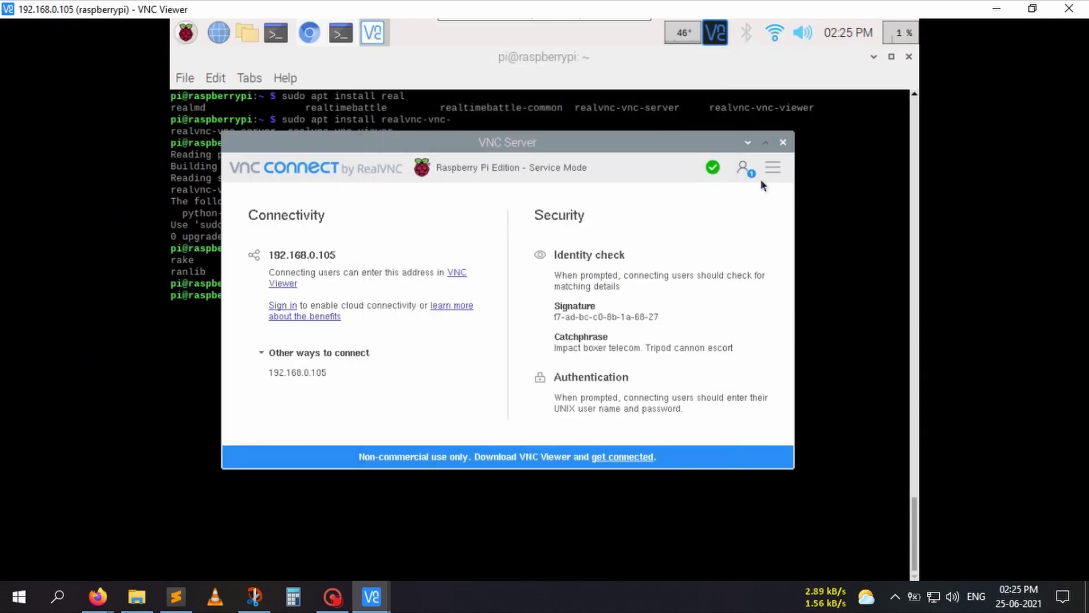
# - Close VNC Server, list the Pi's home directory with ls, and browse the Raspberry menu
pyautogui.click(783, 141)
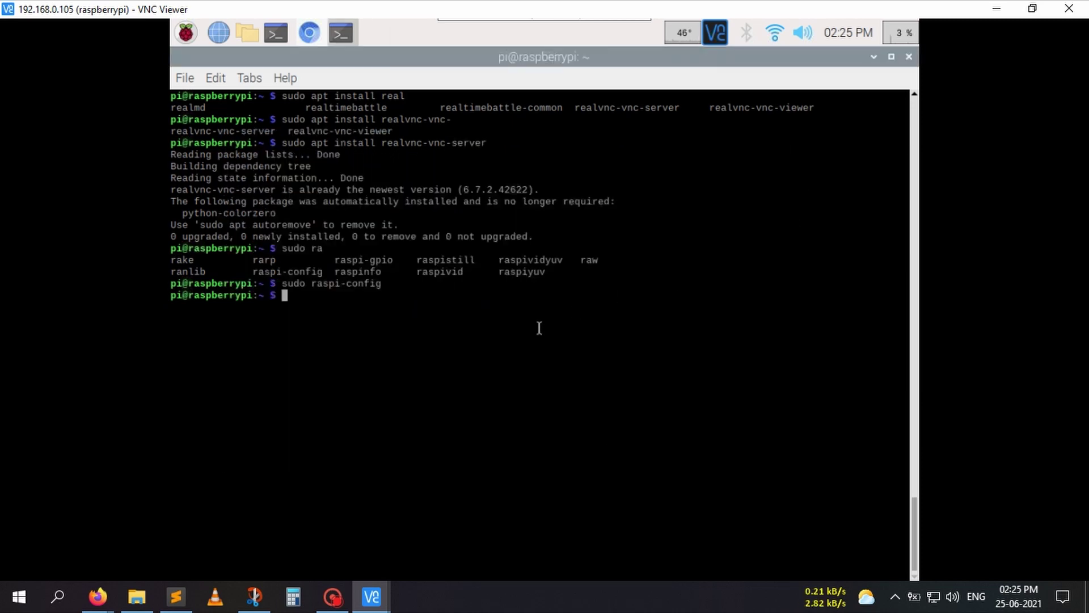
pyautogui.write('ls')
pyautogui.press('Return')
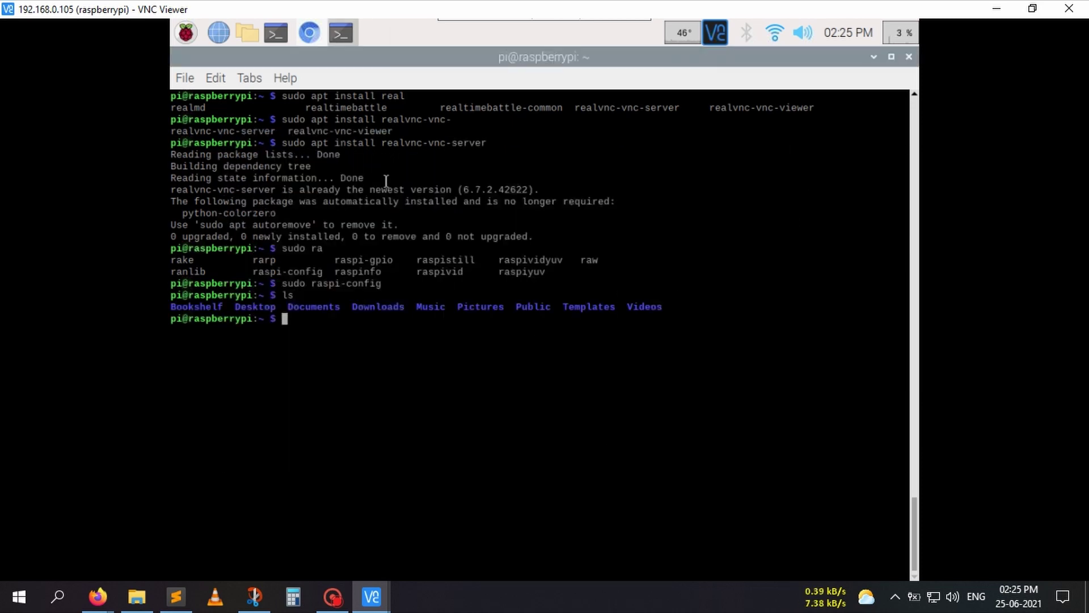
pyautogui.click(186, 32)
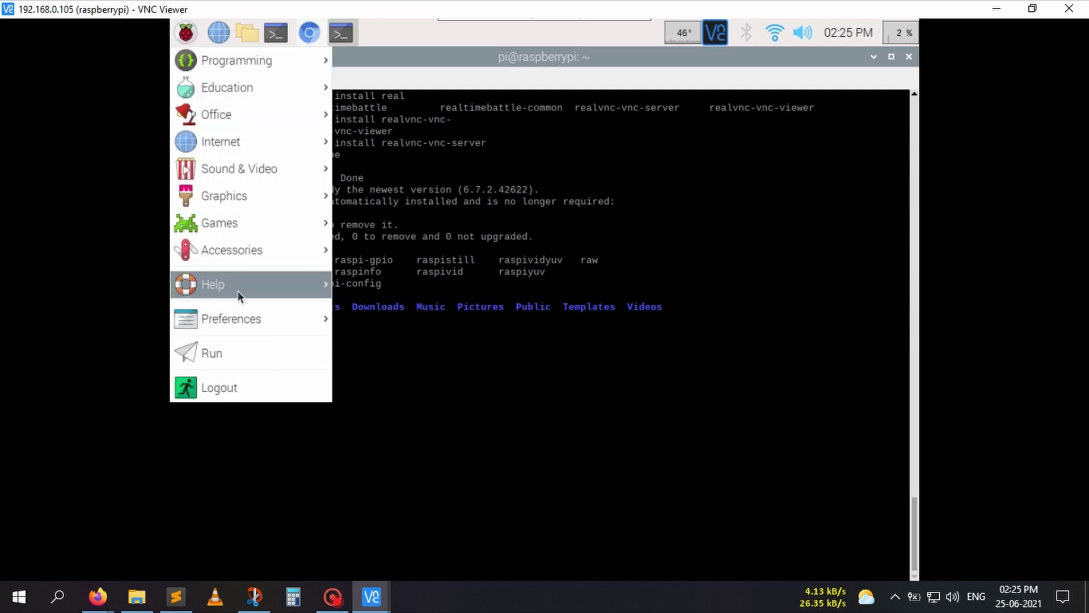
pyautogui.moveTo(239, 290)
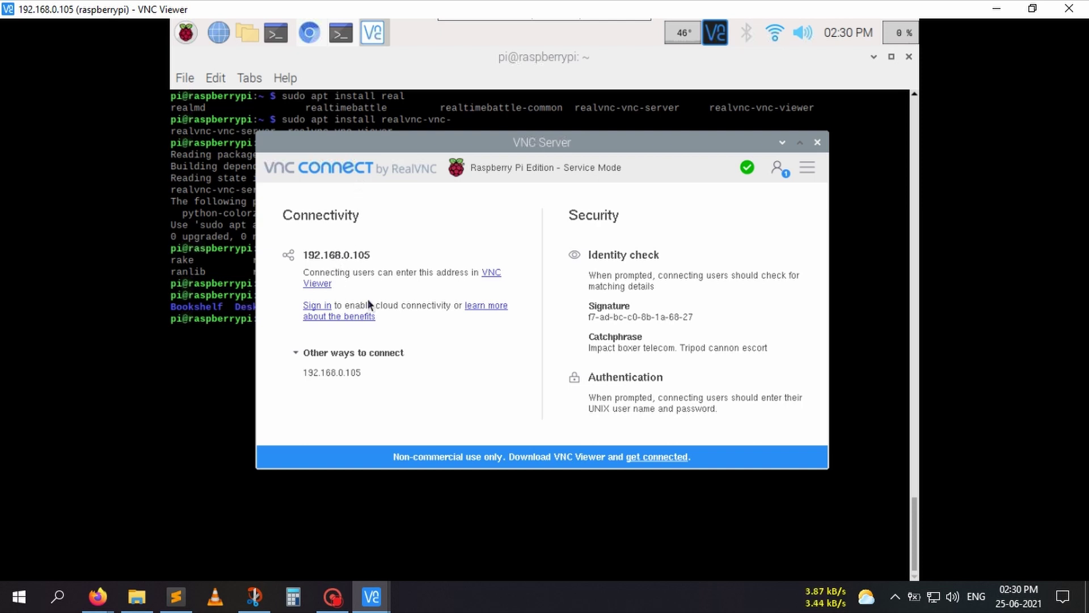
# - Sign in with the RealVNC account e-mail and password and apply the Home subscription to raspberrypi
pyautogui.click(314, 307)
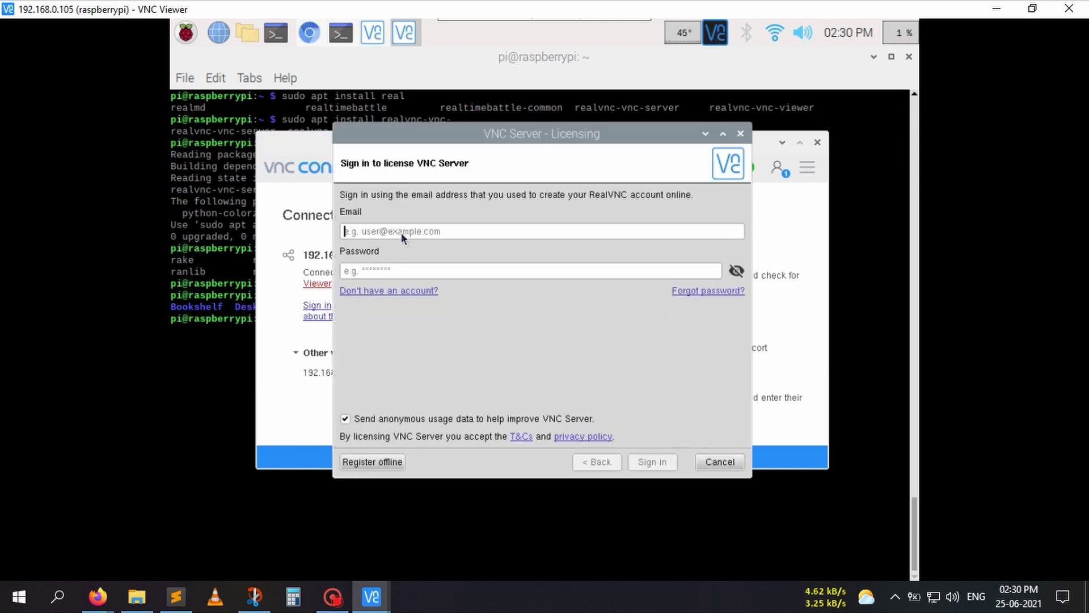
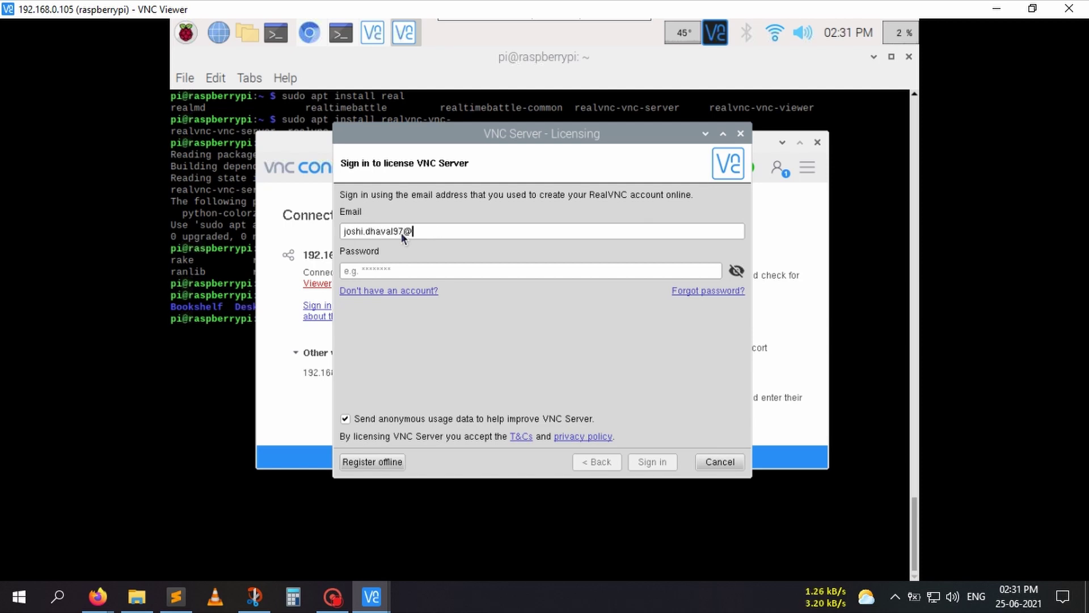
pyautogui.press('Tab')
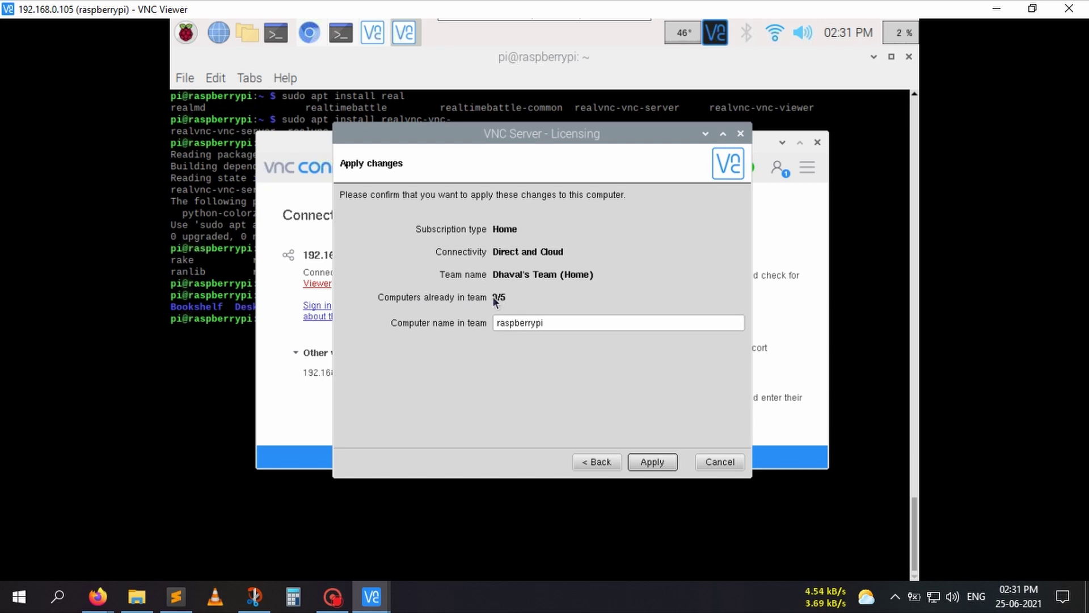
pyautogui.click(584, 325)
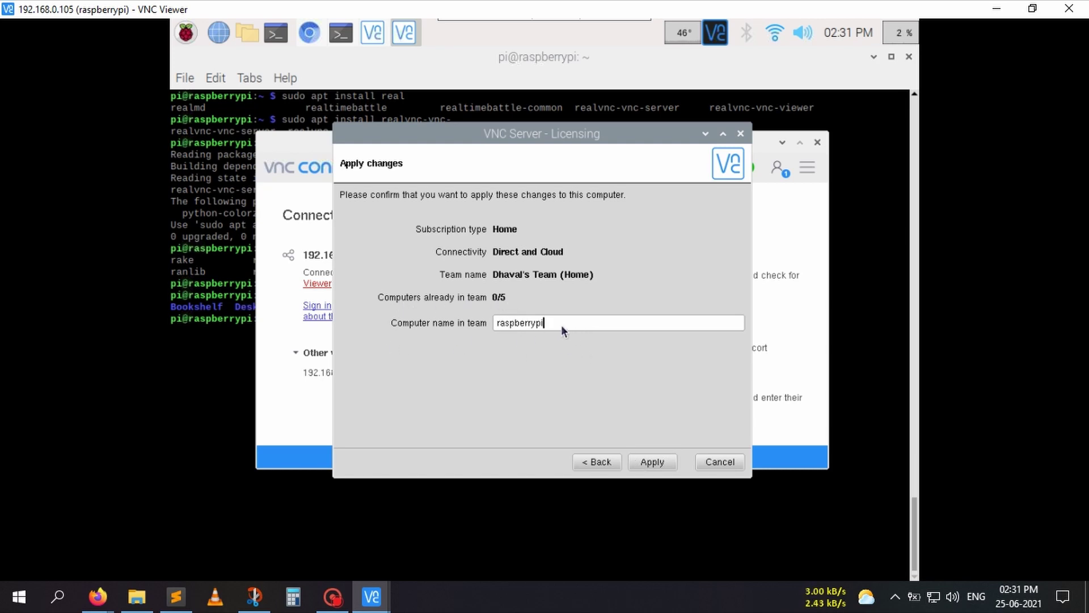
pyautogui.click(652, 463)
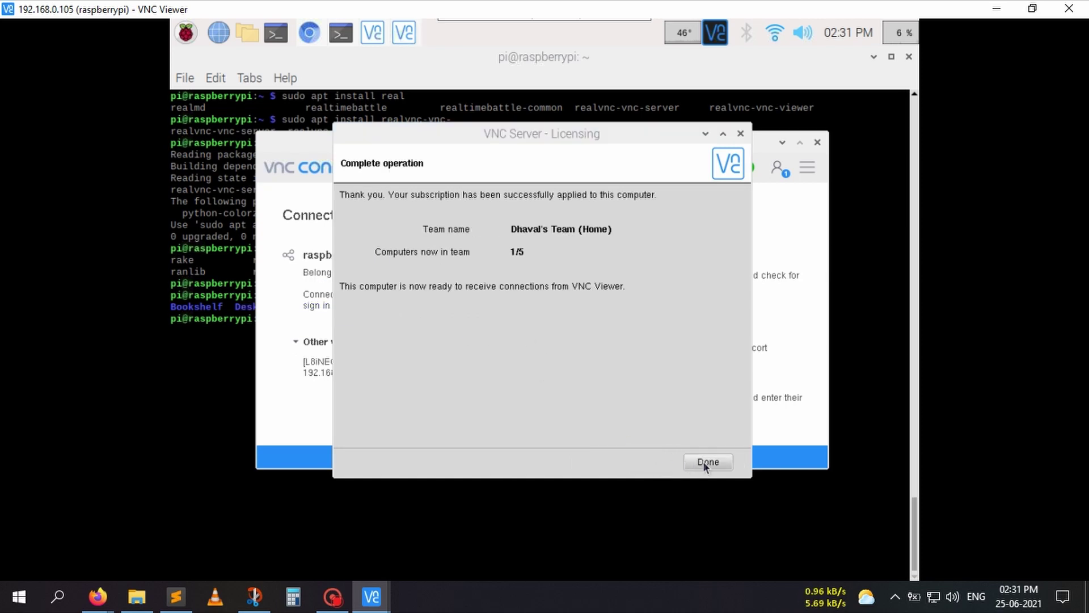
pyautogui.click(704, 461)
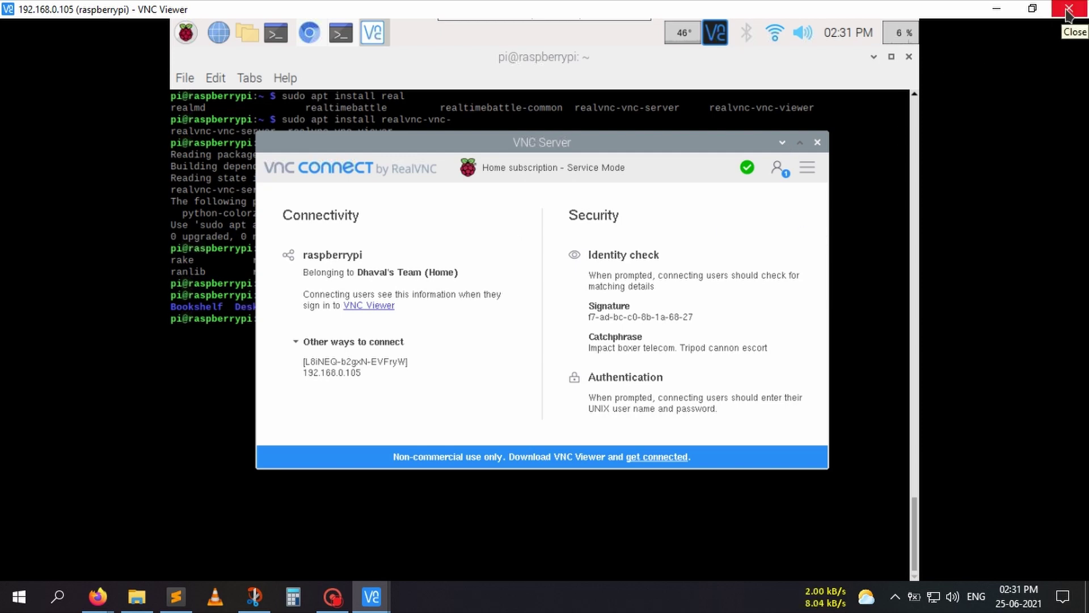
# - Close the Pi session and refresh VNC Viewer's team list so raspberrypi appears
pyautogui.click(933, 597)
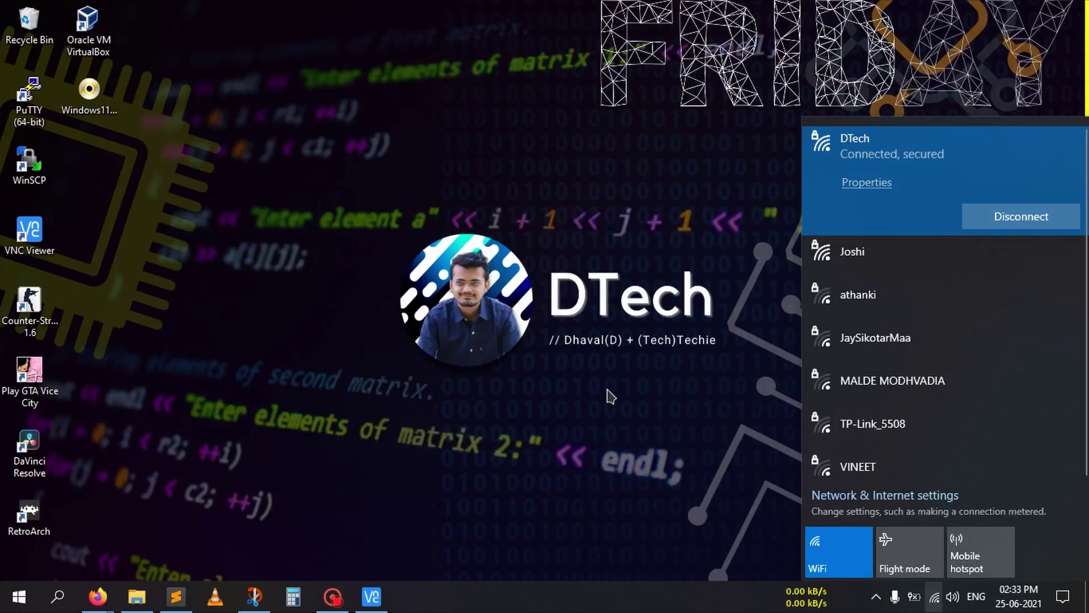
pyautogui.click(554, 361)
pyautogui.click(372, 596)
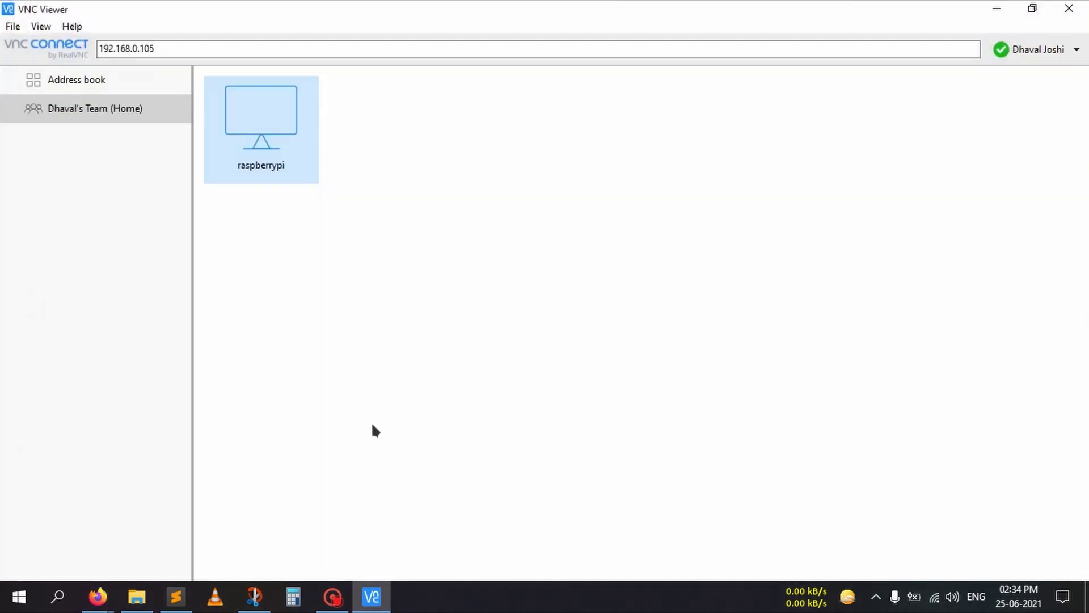
pyautogui.rightClick(420, 253)
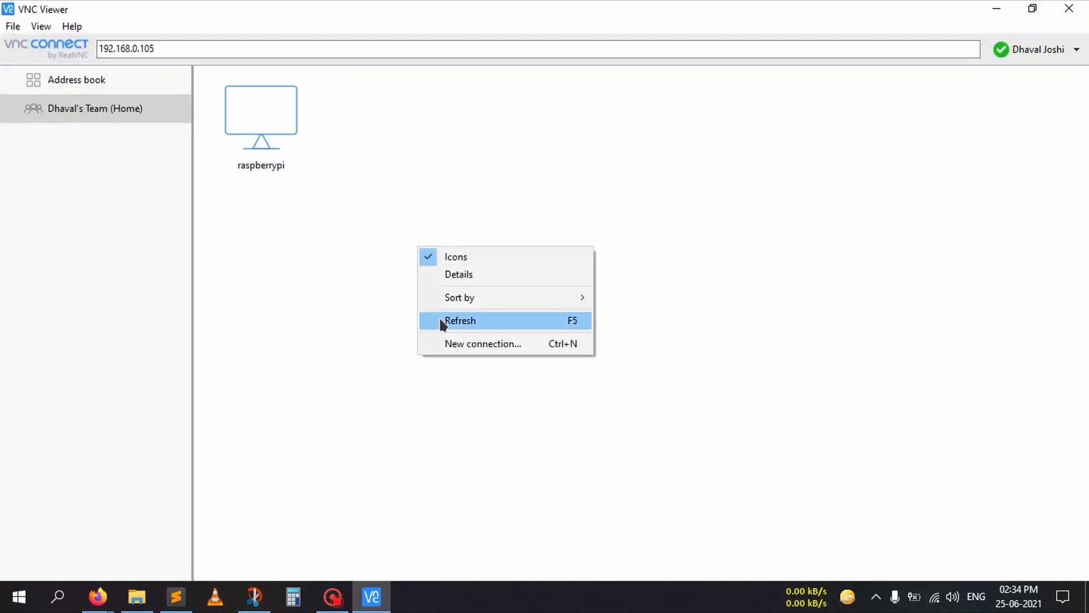
pyautogui.click(482, 322)
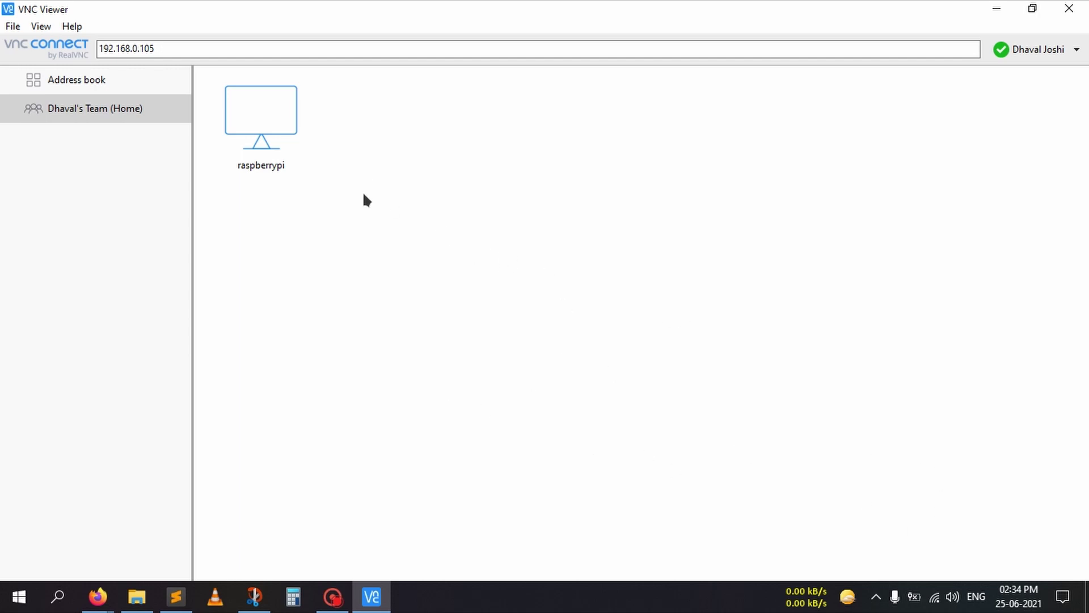
# - Connect to raspberrypi, accept its identity check, and log in as pi with the account password
pyautogui.doubleClick(269, 115)
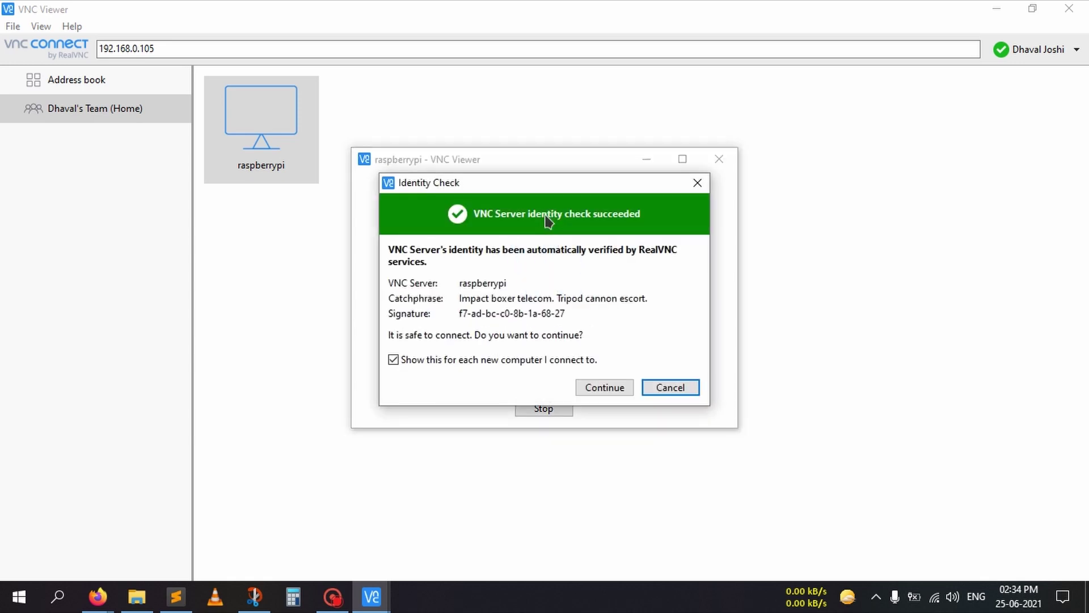
pyautogui.click(620, 389)
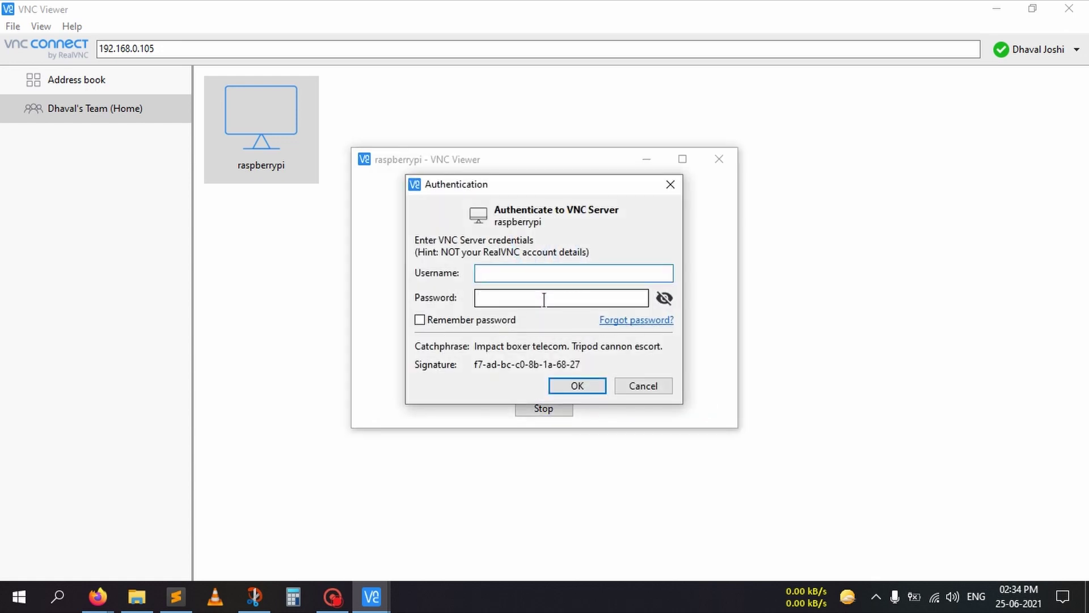
pyautogui.write('rasp')
pyautogui.press('BackSpace')
pyautogui.press('BackSpace')
pyautogui.press('BackSpace')
pyautogui.press('BackSpace')
pyautogui.write('pi')
pyautogui.press('Tab')
pyautogui.write('raspber')
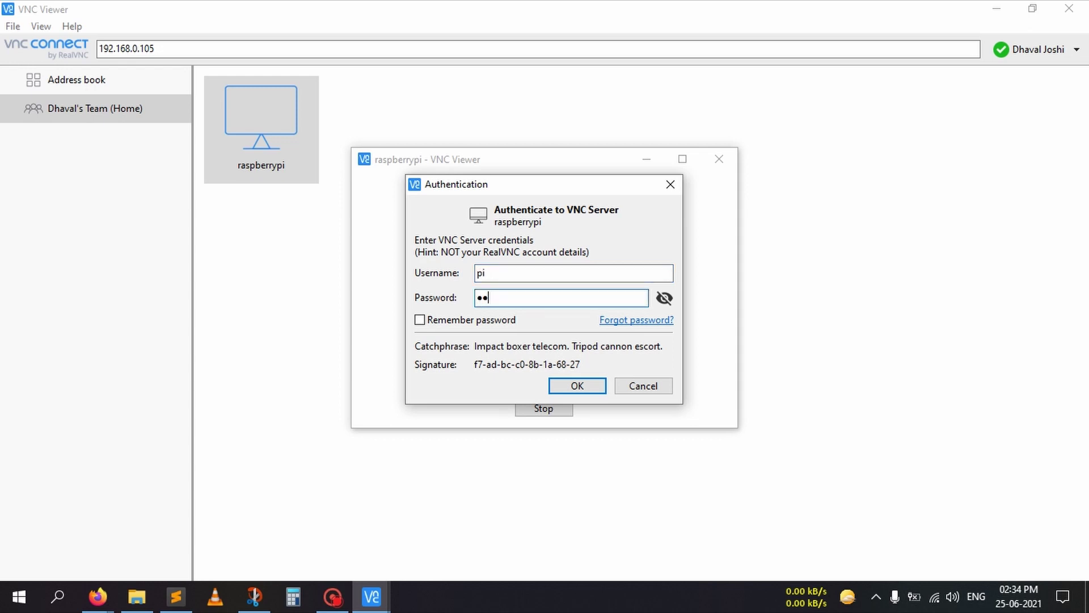
pyautogui.write('rypi')
pyautogui.press('Return')
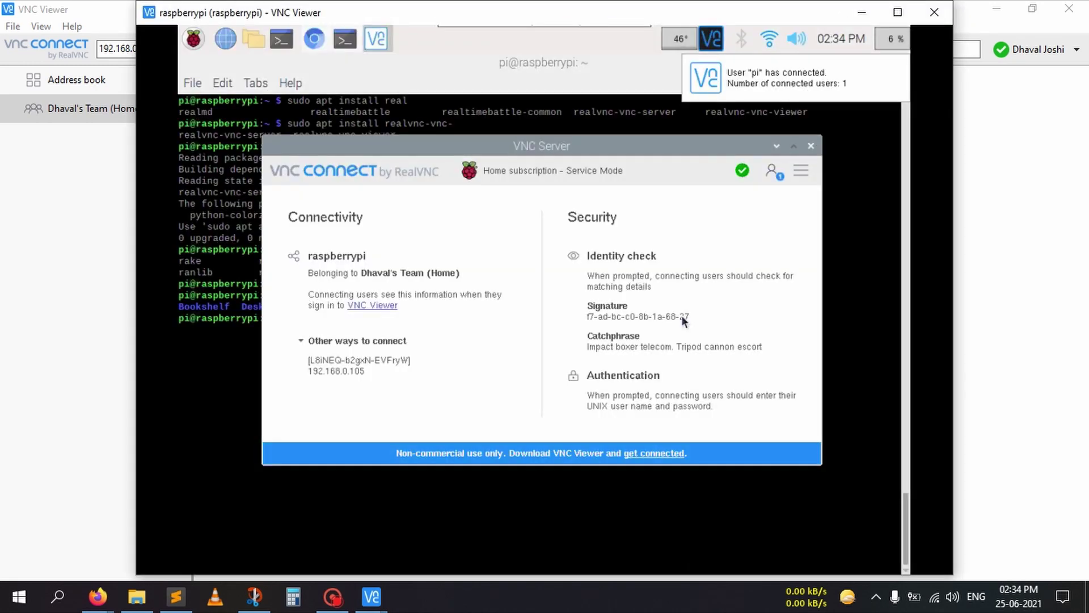
# - Maximise the session window and set its scaling to Scale to fit window
pyautogui.click(899, 11)
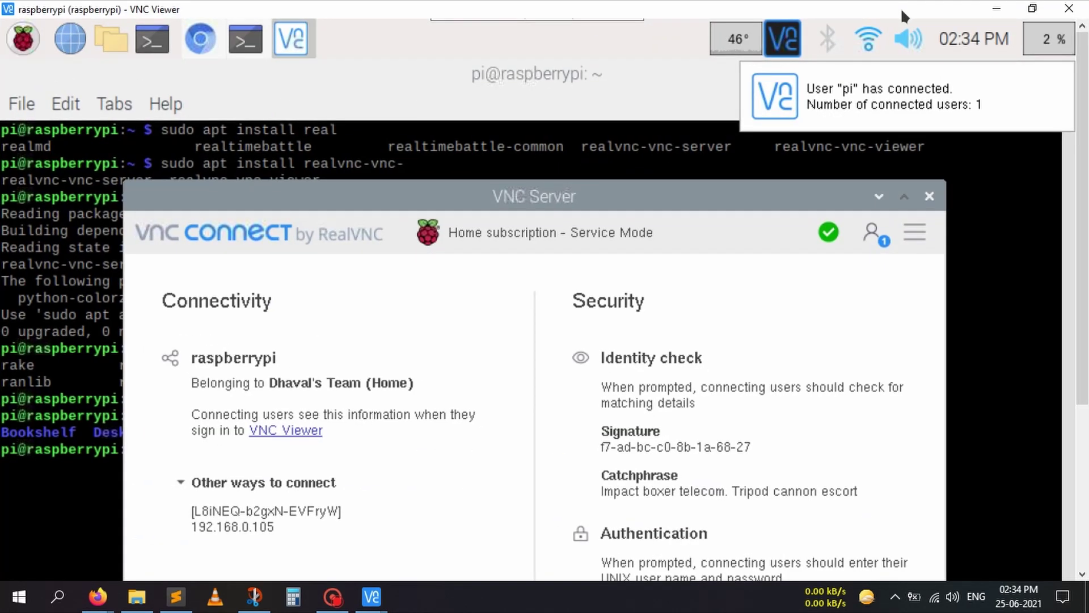
pyautogui.moveTo(436, 21)
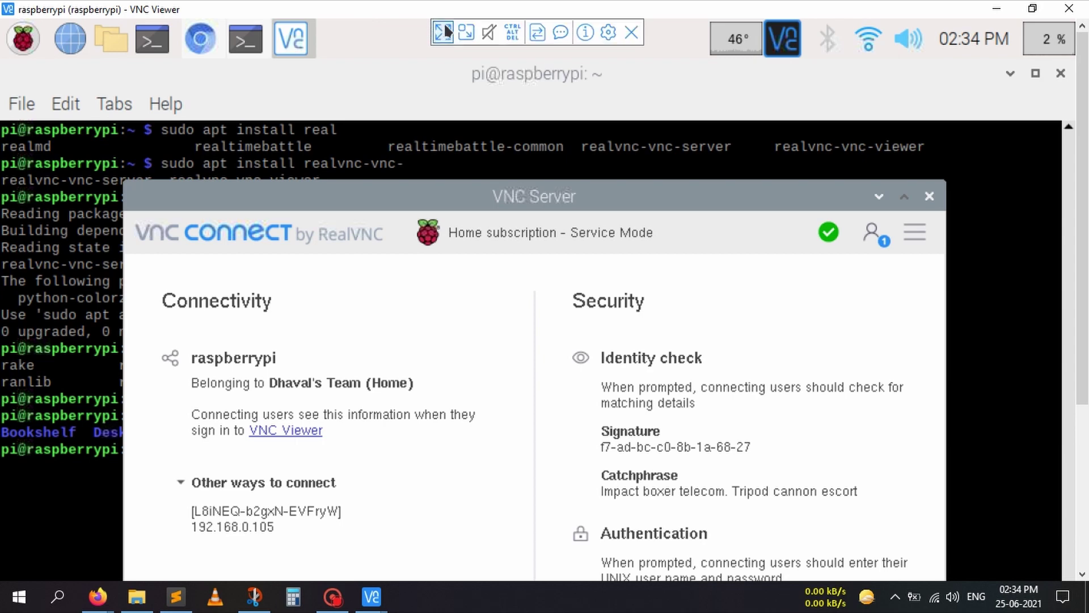
pyautogui.click(608, 32)
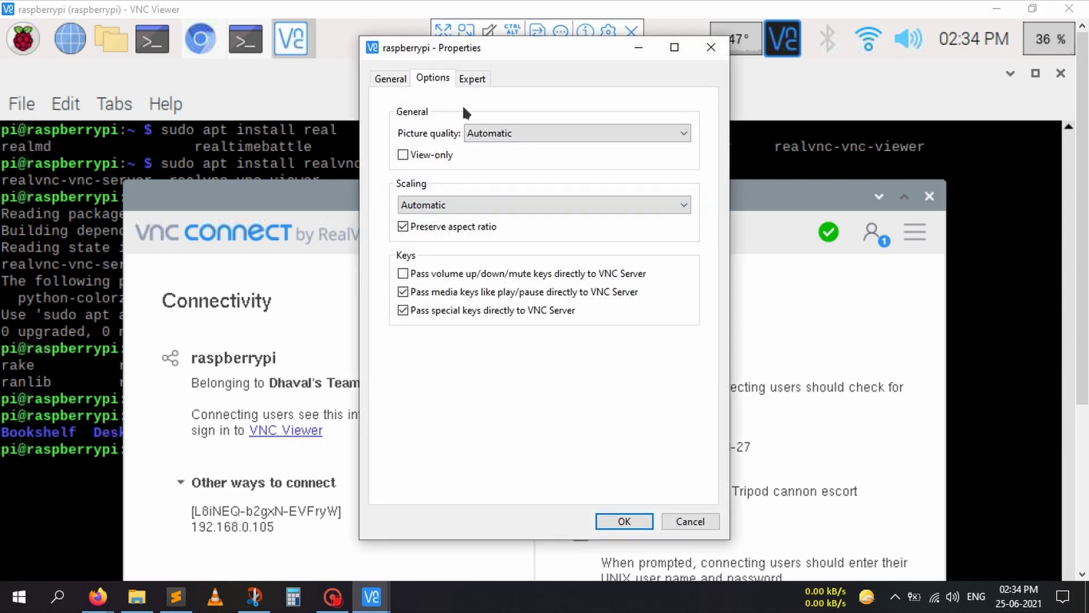
pyautogui.click(476, 203)
pyautogui.click(470, 223)
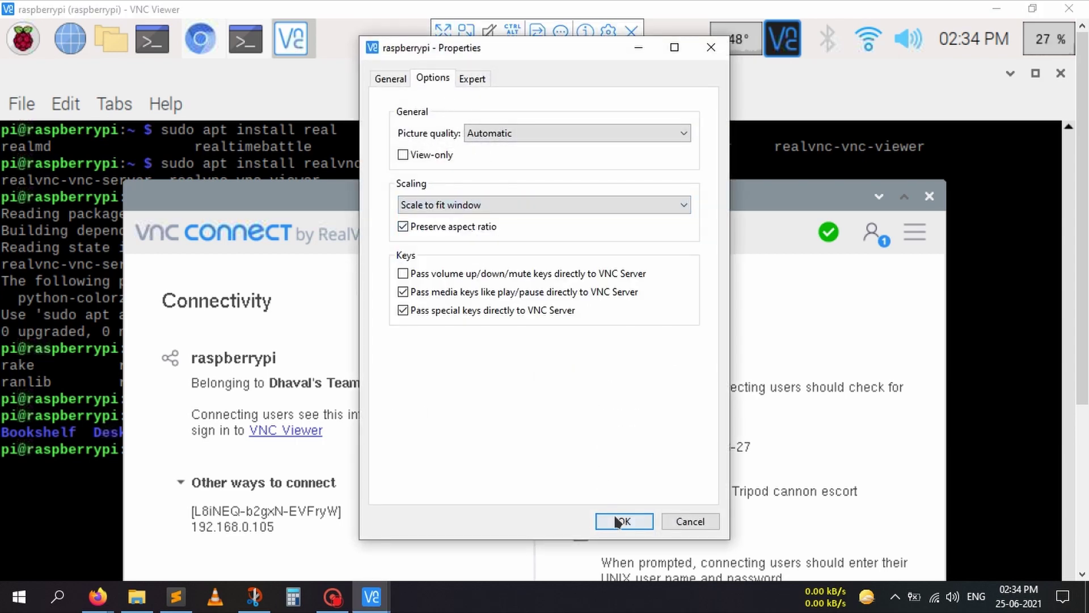
pyautogui.click(616, 518)
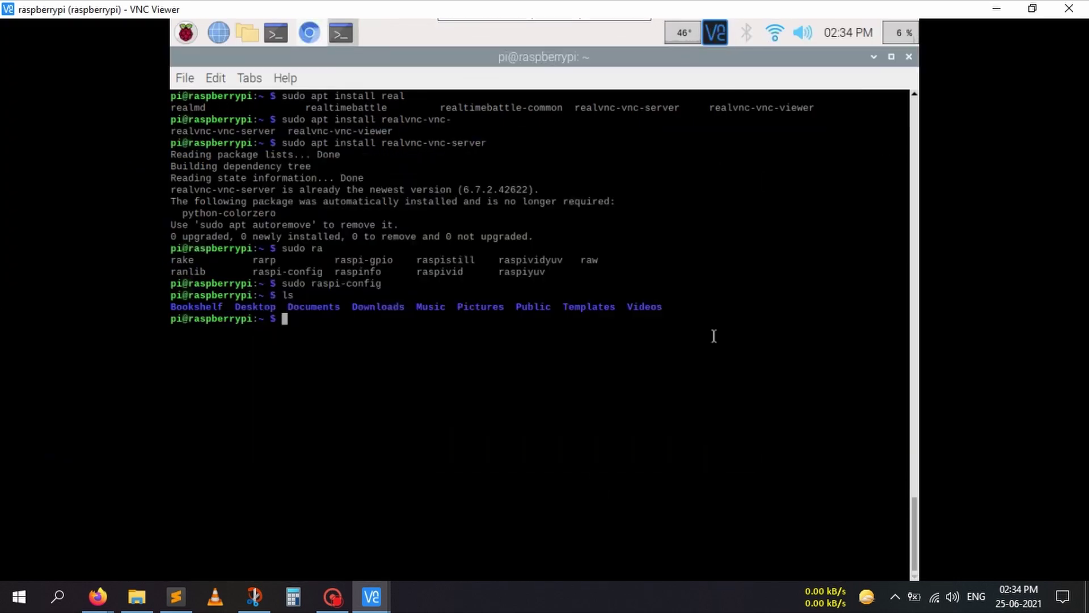
# - Run ifconfig twice in the Pi terminal to show wlan0 at 192.168.0.105
pyautogui.write('ifconfig')
pyautogui.press('Return')
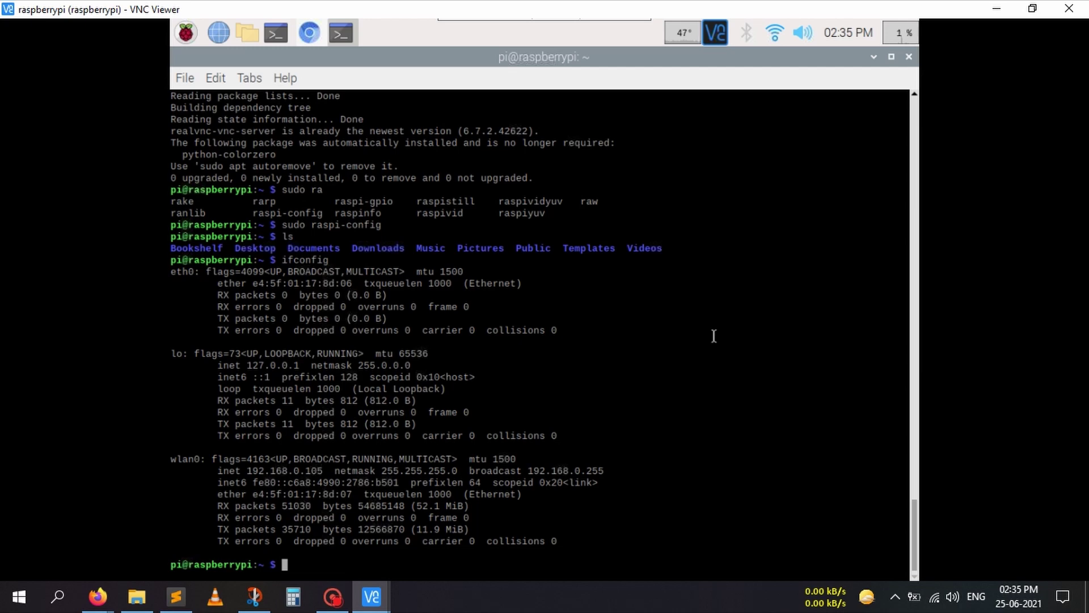
pyautogui.press('Up')
pyautogui.press('Return')
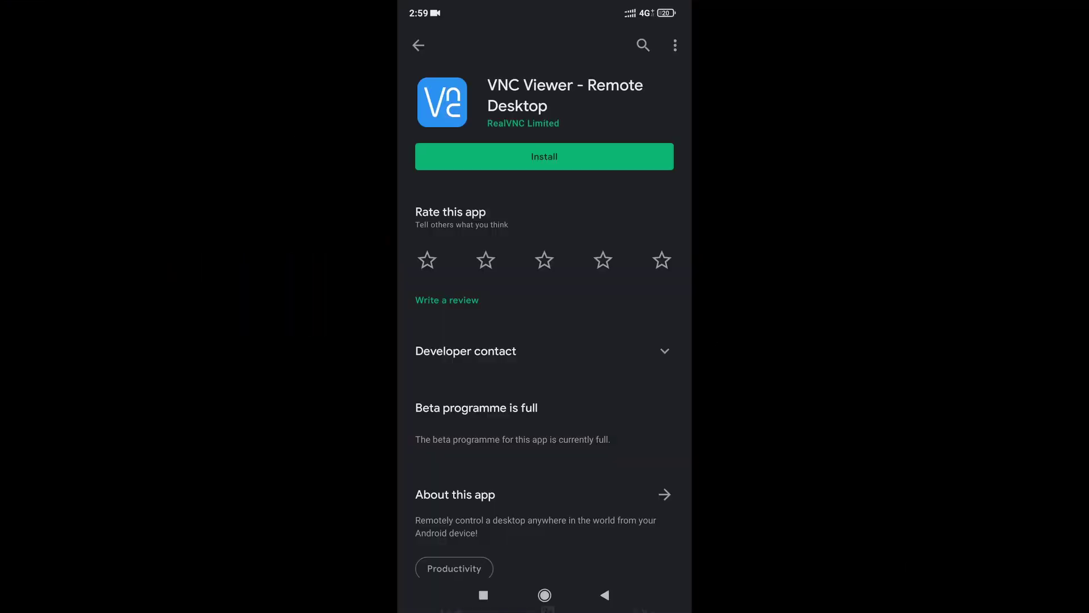
# - Install VNC Viewer - Remote Desktop from the Play Store and launch it
pyautogui.click(544, 156)
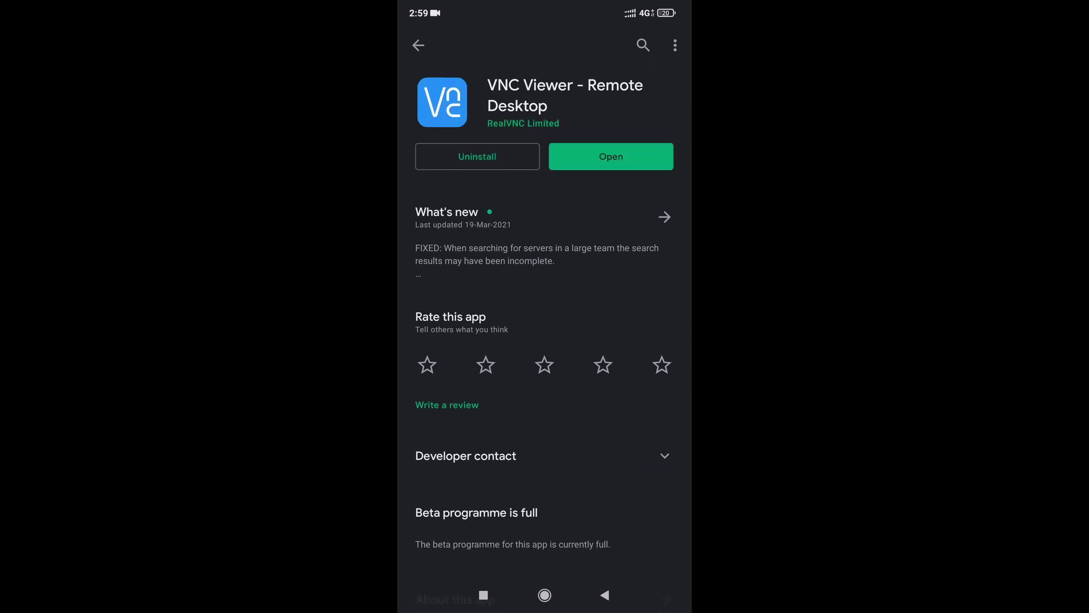
pyautogui.click(611, 156)
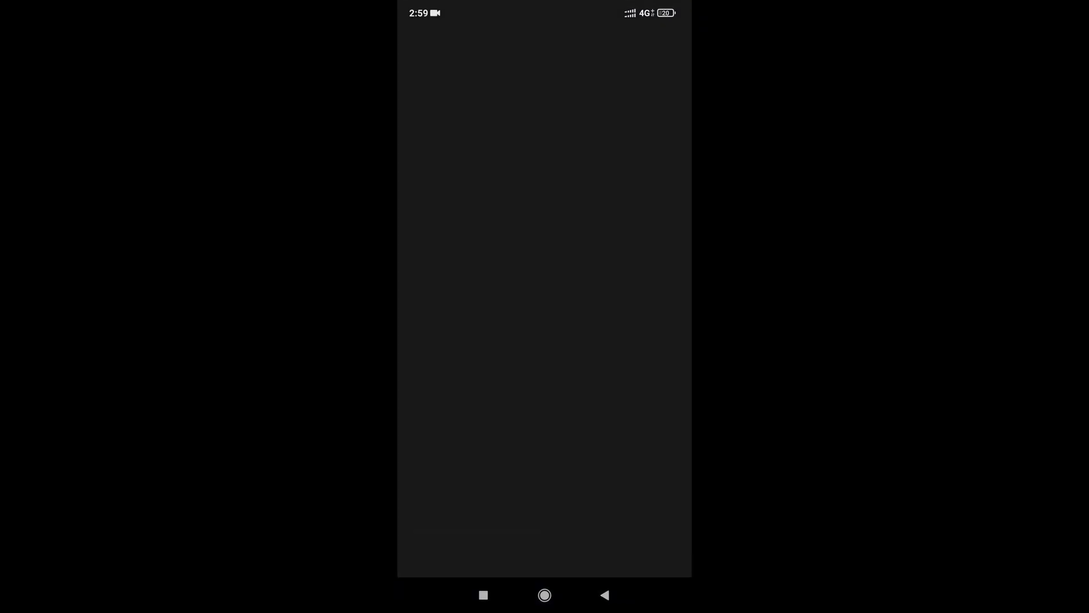
# - Finish the intro pages with 'Send anonymous usage data' turned off
pyautogui.click(545, 387)
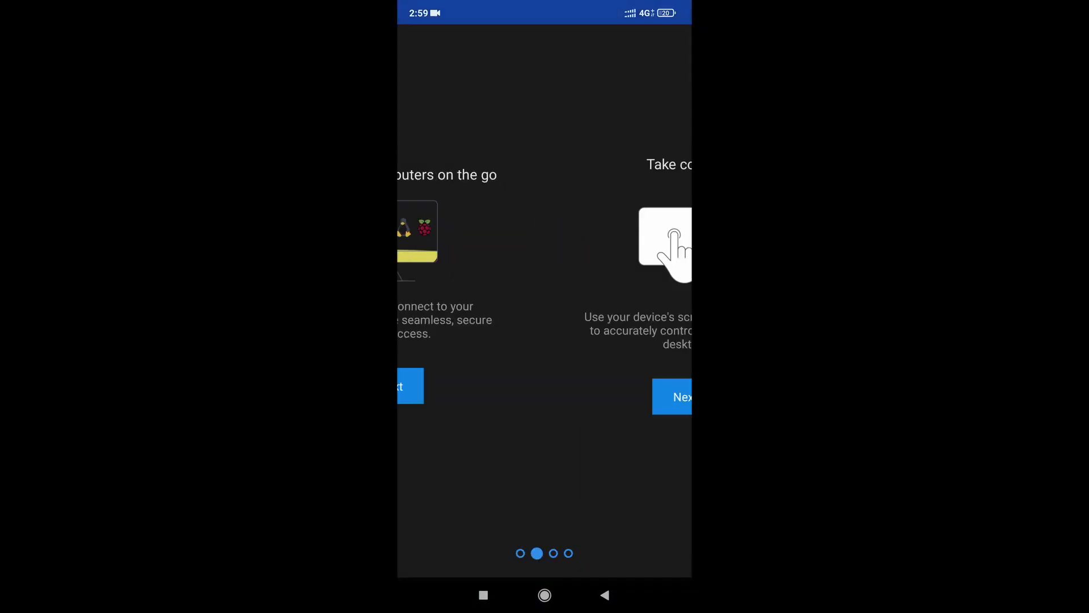
pyautogui.click(545, 396)
pyautogui.click(545, 404)
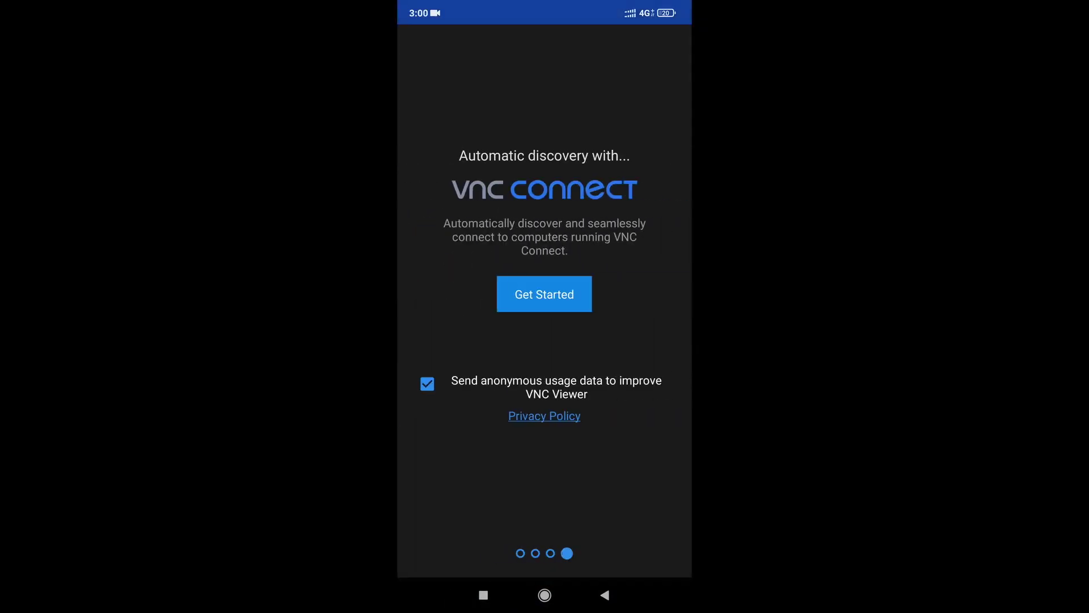
pyautogui.click(427, 385)
pyautogui.click(544, 294)
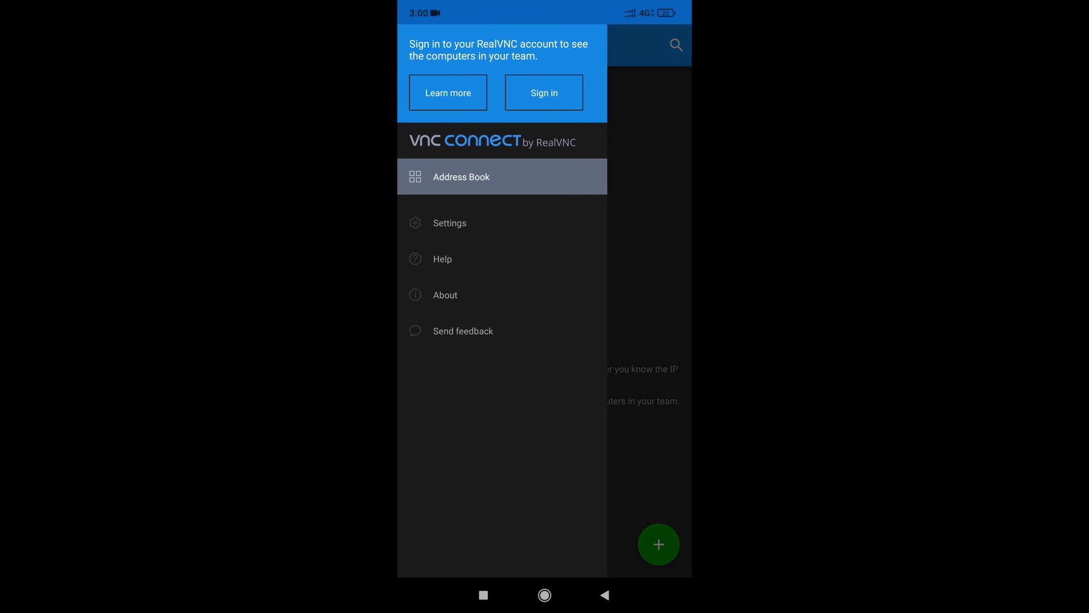
# - Go from the empty address book to the RealVNC Sign in page via the menu
pyautogui.click(650, 295)
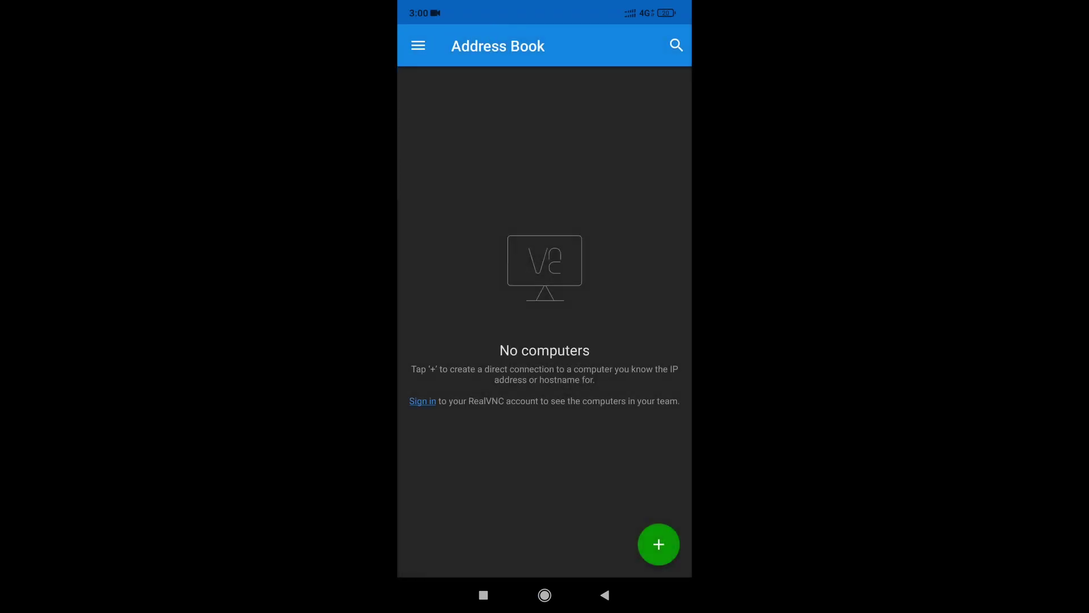
pyautogui.click(418, 45)
pyautogui.click(544, 92)
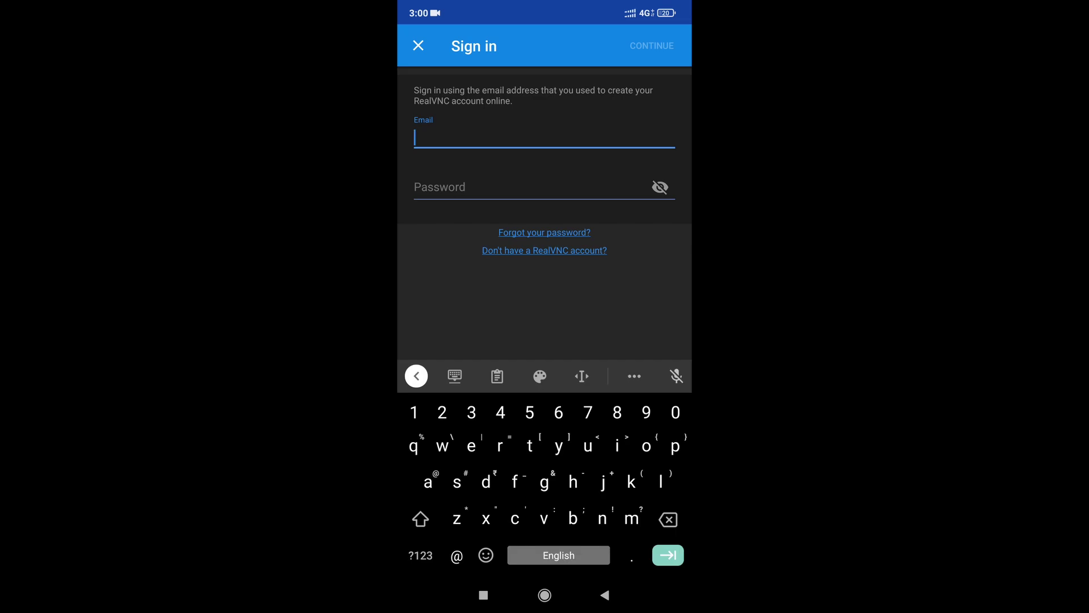
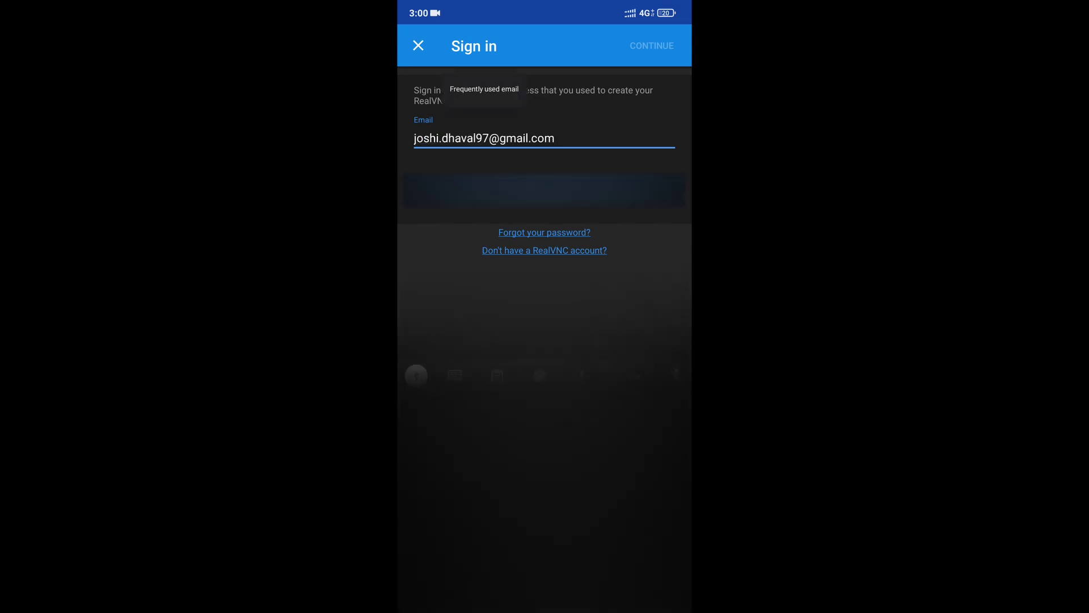
# - Sign in with the RealVNC account e-mail and password, then connect to raspberrypi
pyautogui.click(545, 190)
pyautogui.write('*')
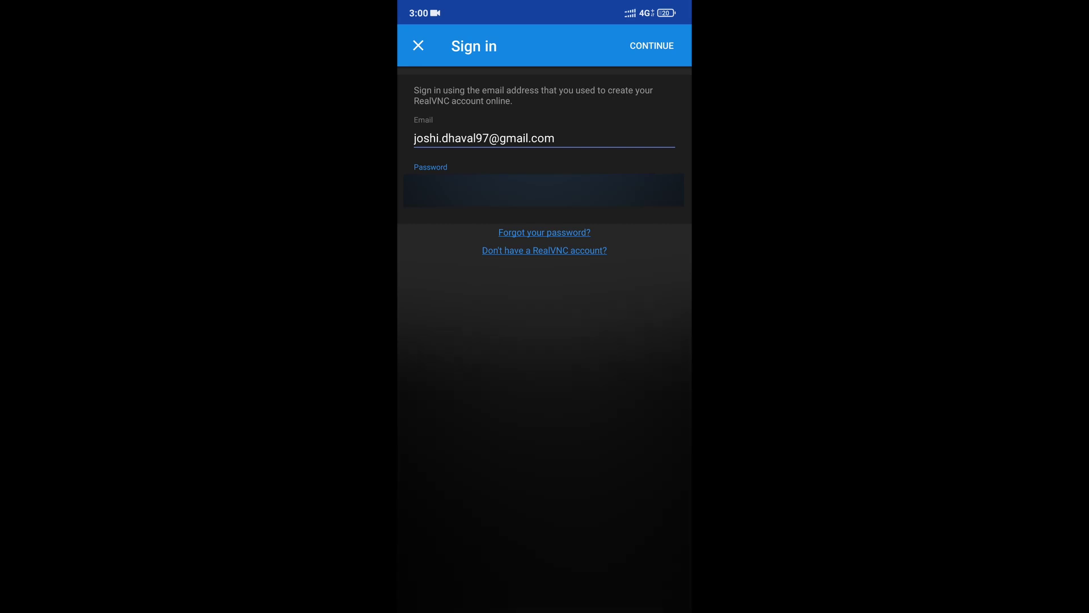
pyautogui.click(652, 45)
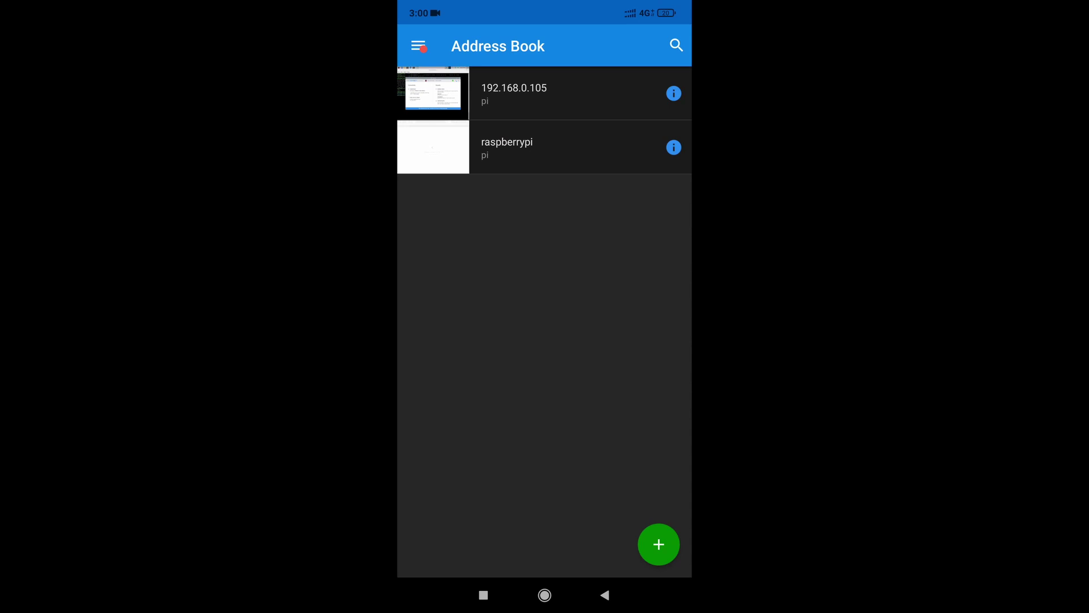
pyautogui.click(514, 93)
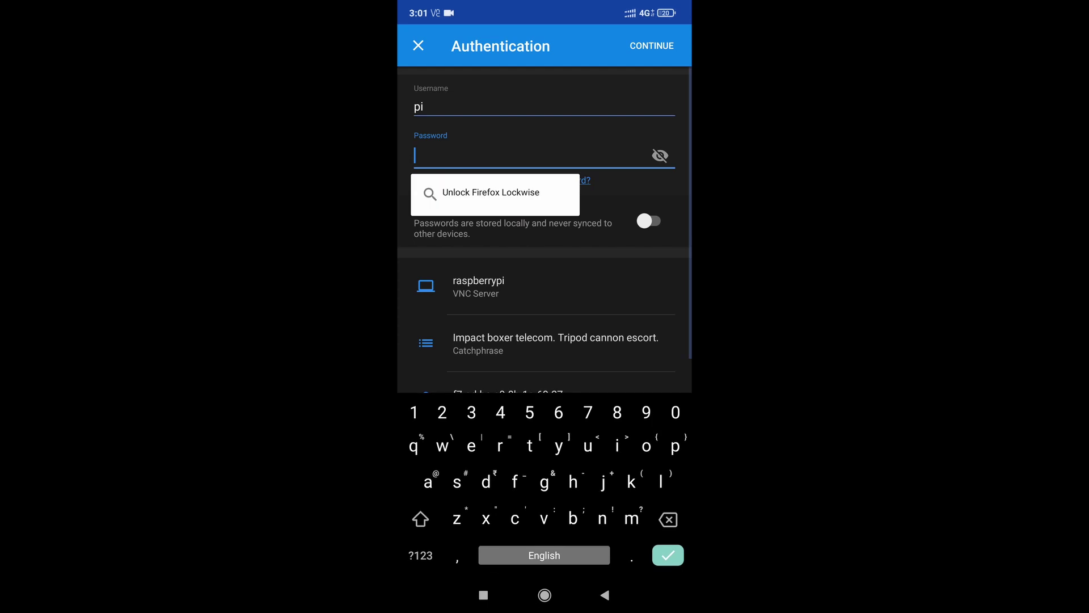
# - Enter the Raspberry Pi password on the Authentication screen and submit the login
pyautogui.click(420, 555)
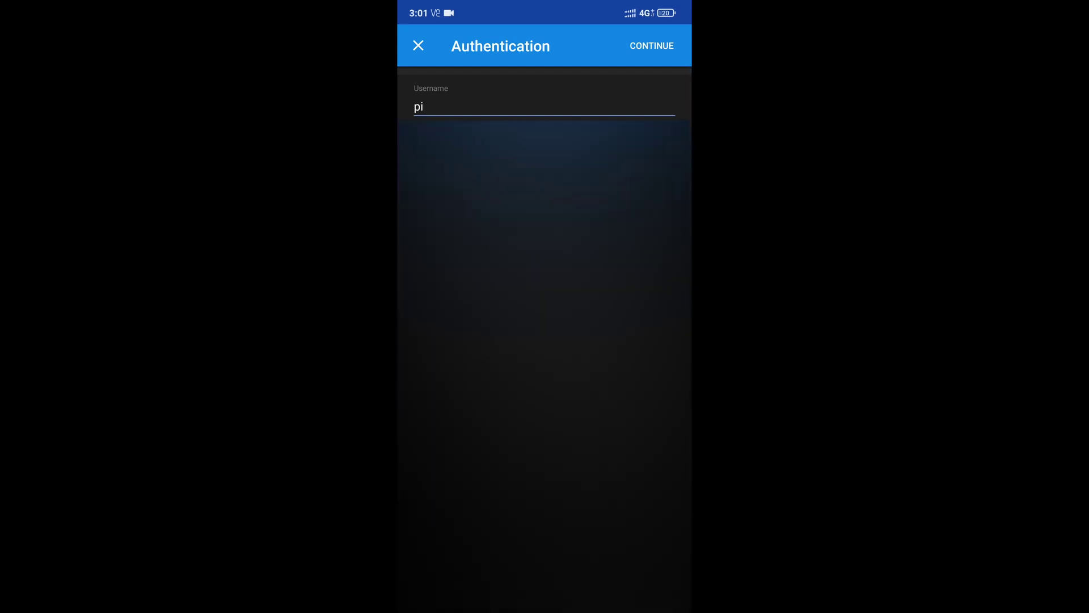
pyautogui.scroll(-1, 544, 94)
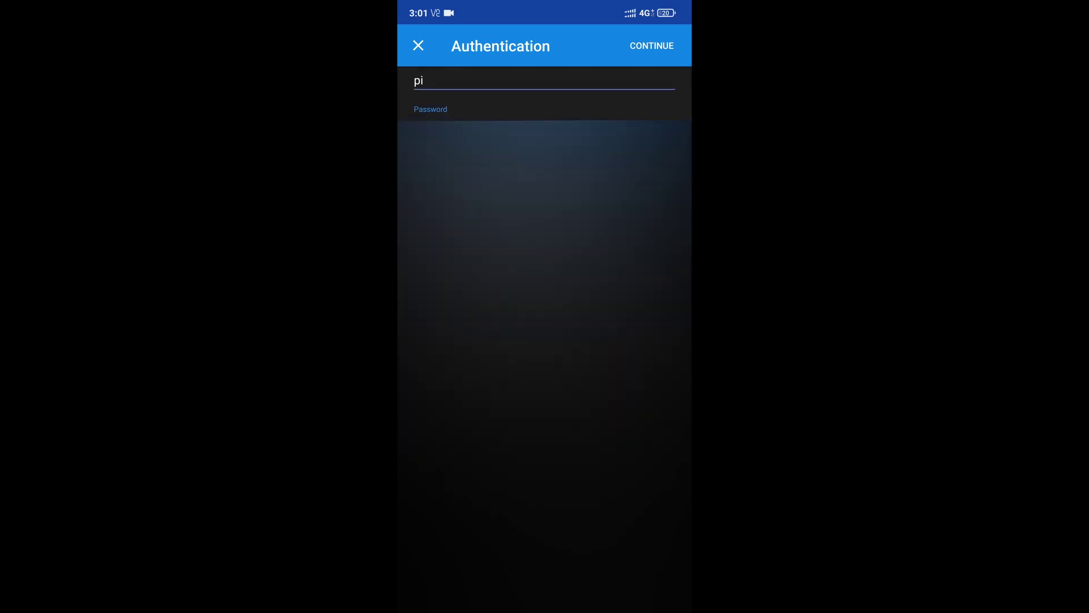
pyautogui.scroll(-1, 545, 94)
pyautogui.scroll(1, 545, 93)
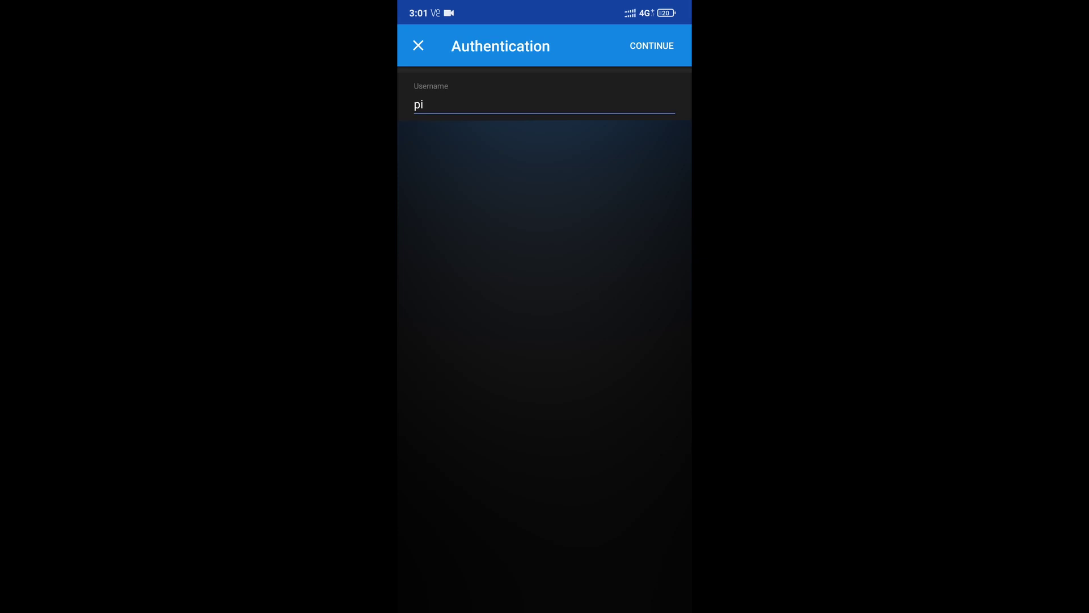
pyautogui.click(651, 45)
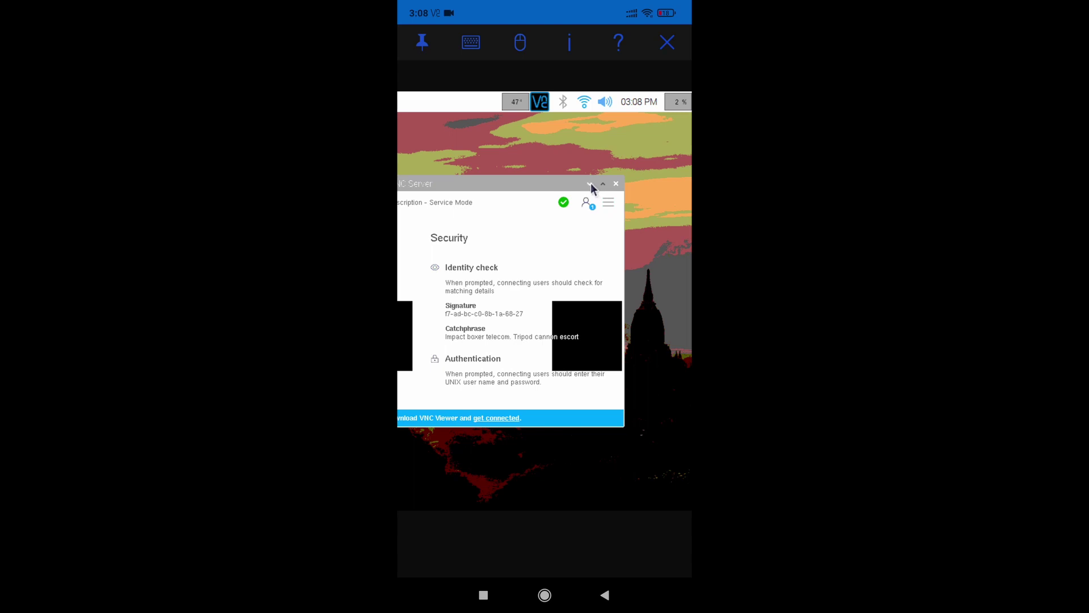
# - Minimize VNC Server and open an active LXTerminal with the on-screen keyboard shown
pyautogui.click(591, 183)
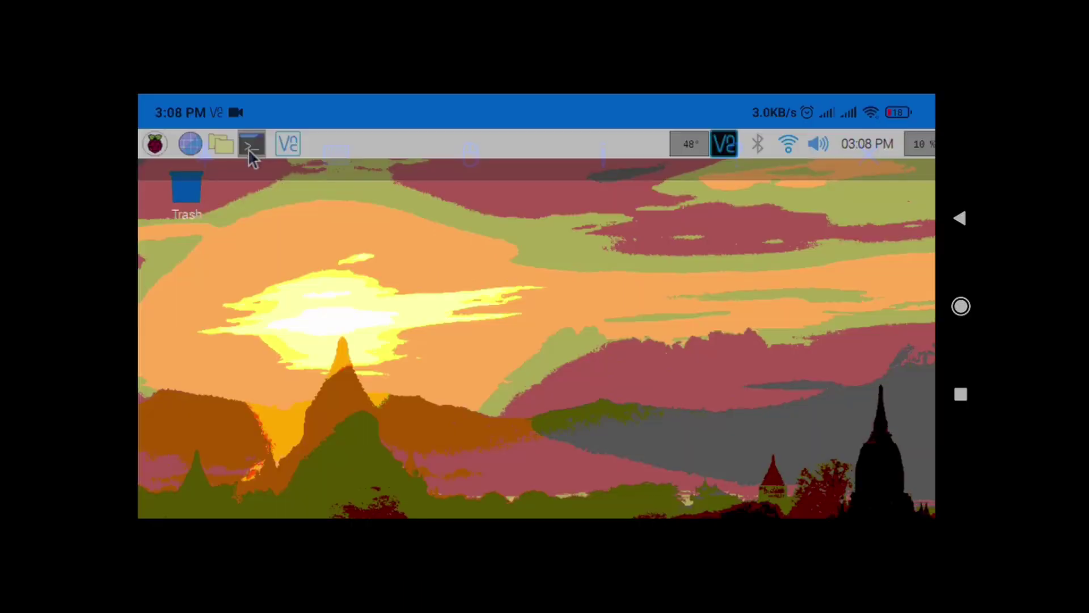
pyautogui.click(250, 146)
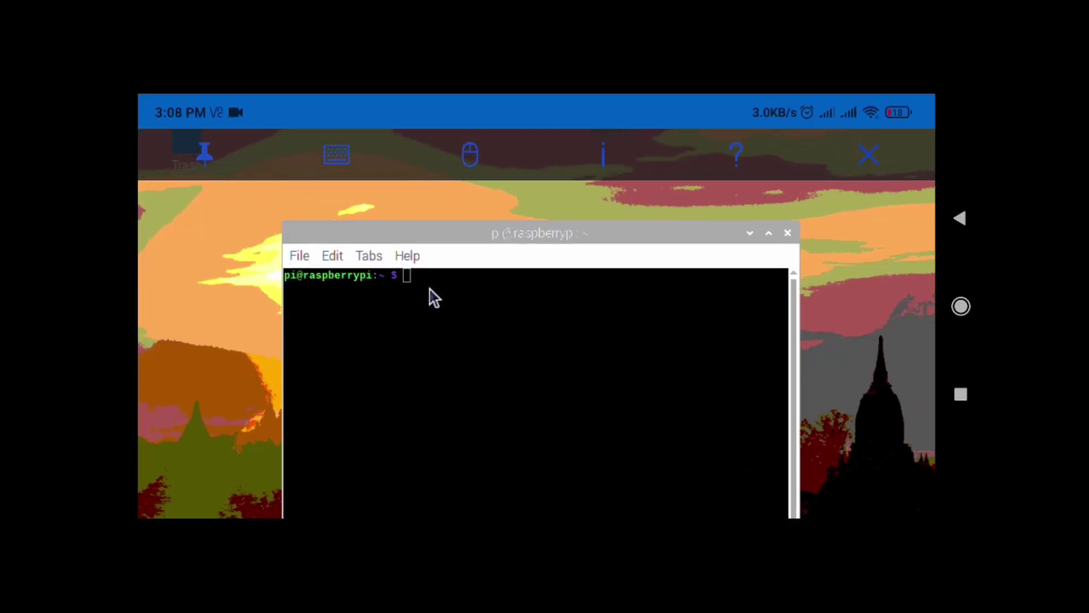
pyautogui.click(447, 289)
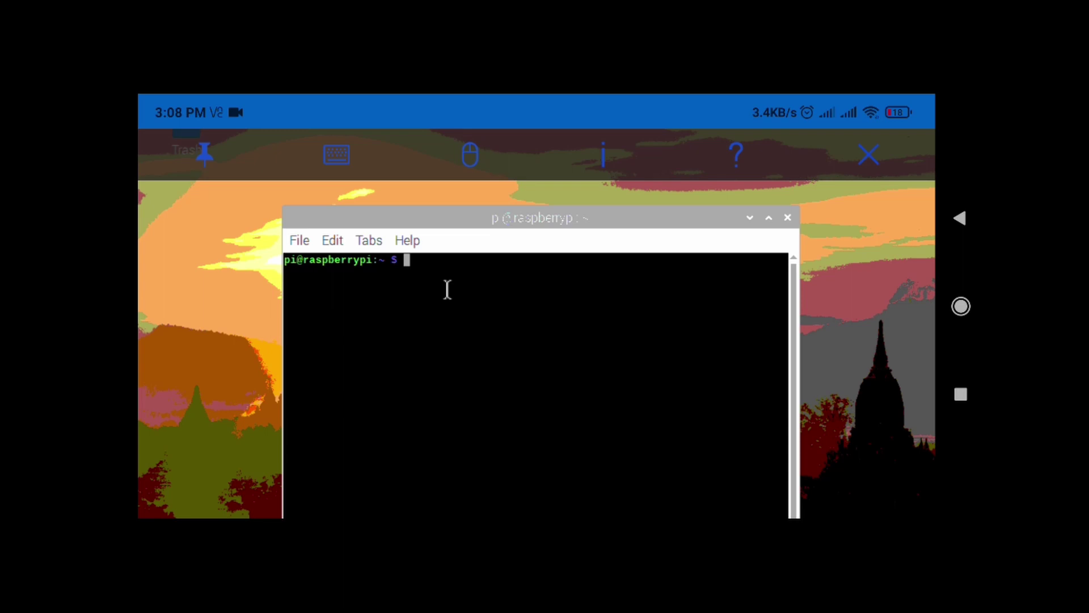
pyautogui.click(336, 154)
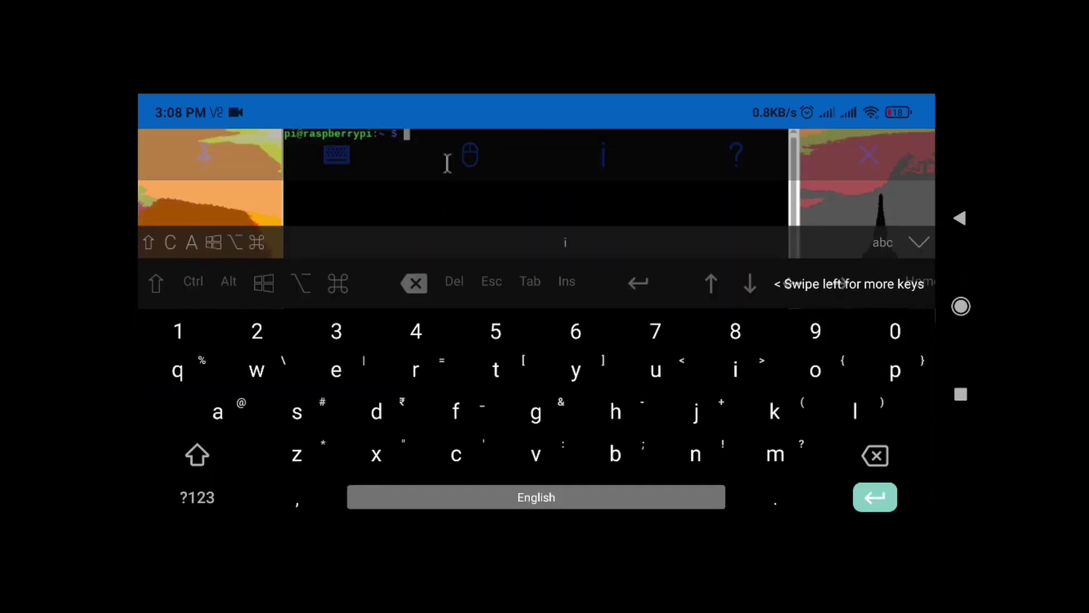
# - Run ifconfig, then browse the command history with the Up and Down arrows
pyautogui.write('ifconfig')
pyautogui.press('Return')
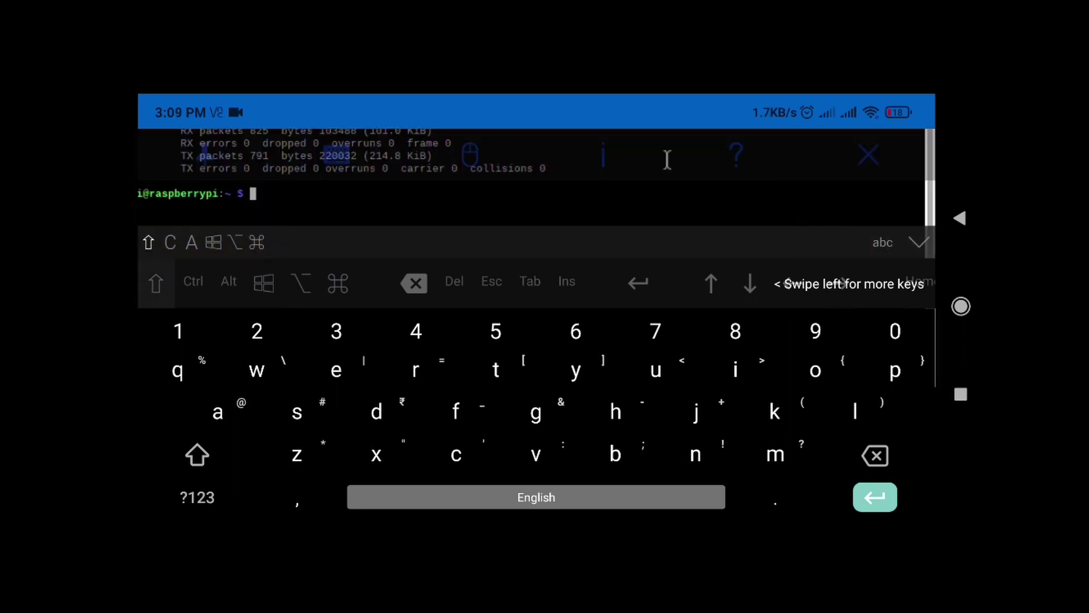
pyautogui.press('Up')
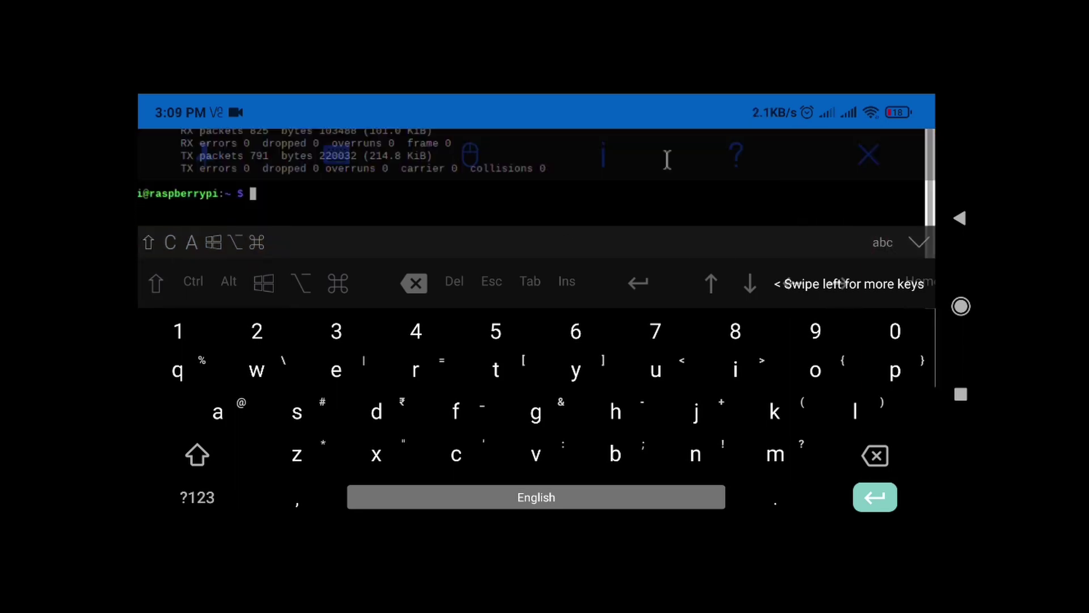
pyautogui.press('Down')
pyautogui.press('Up')
pyautogui.press('Up')
pyautogui.press('Down')
pyautogui.press('Up')
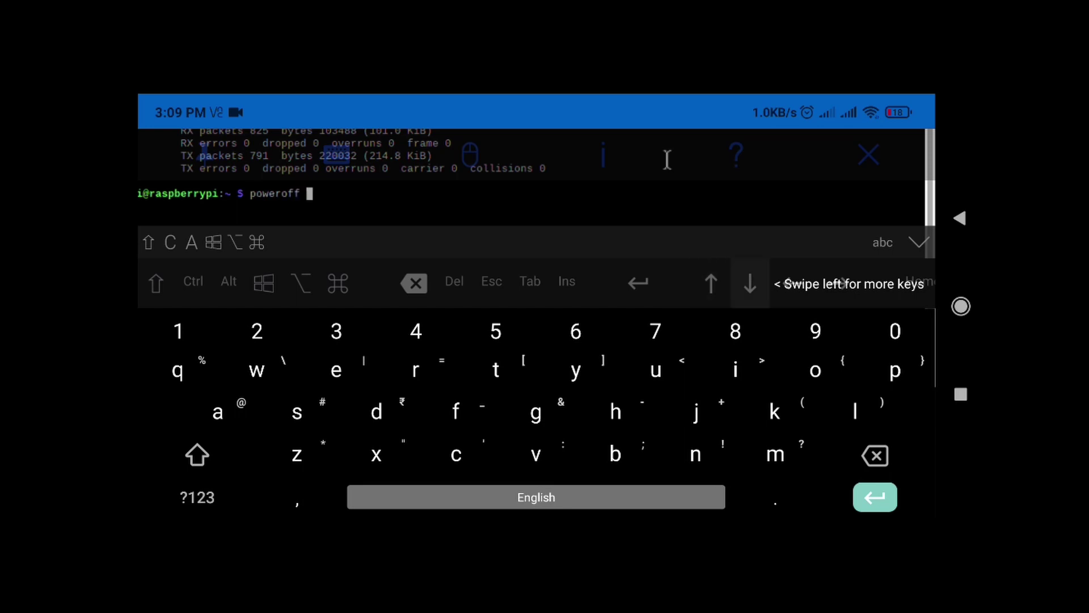
pyautogui.press('Down')
pyautogui.press('Down')
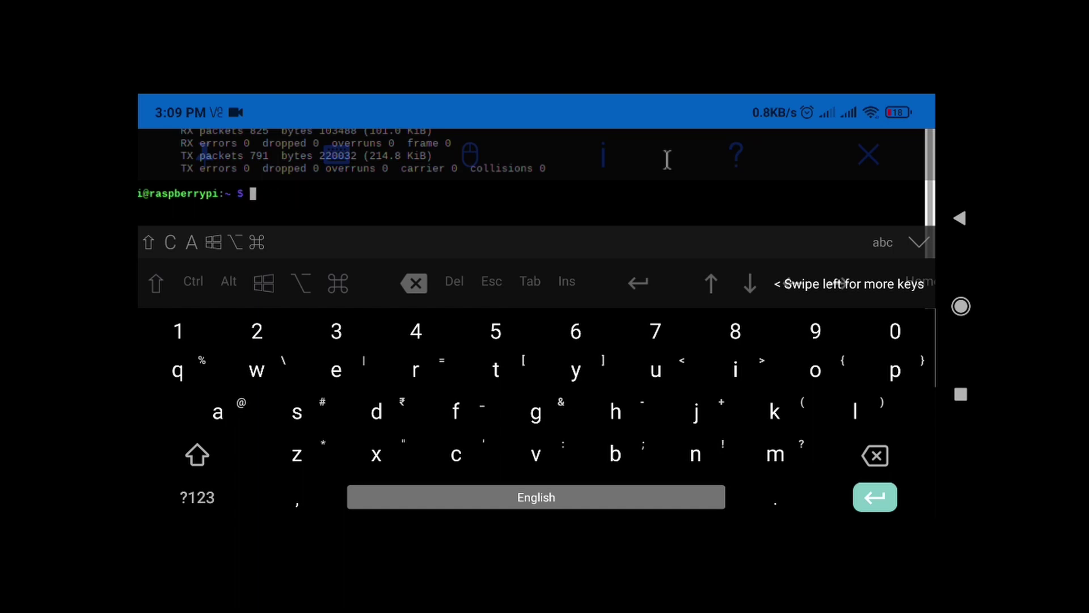